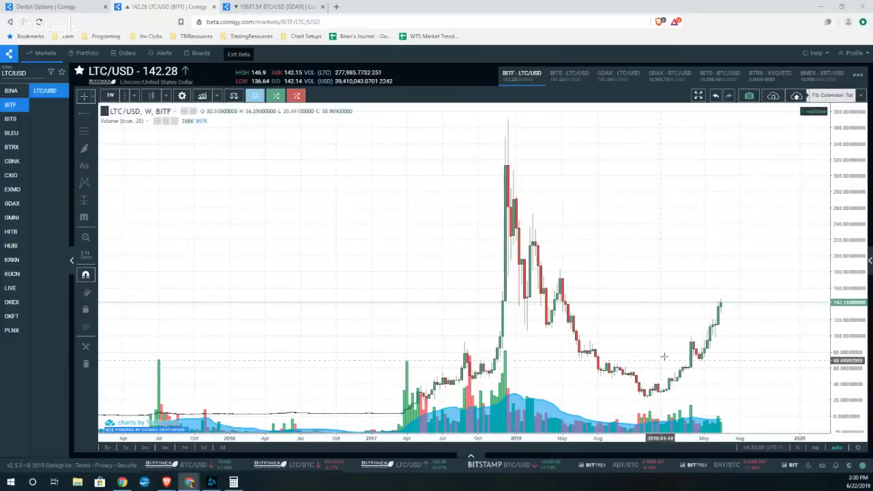
Hide the Volume indicator on the weekly LTC/USD chart.
{"action": "scroll", "coordinate": [647, 353], "scroll_direction": "up", "scroll_amount": 3}
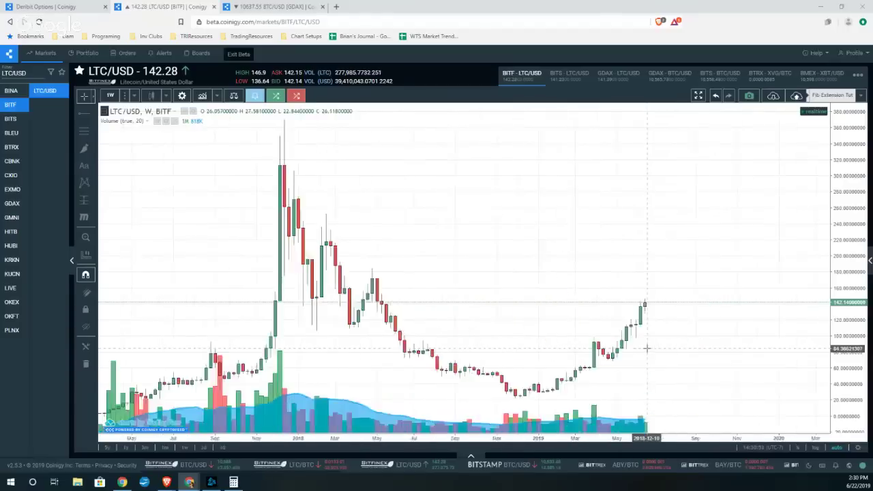
{"action": "scroll", "coordinate": [647, 348], "scroll_direction": "up", "scroll_amount": 2}
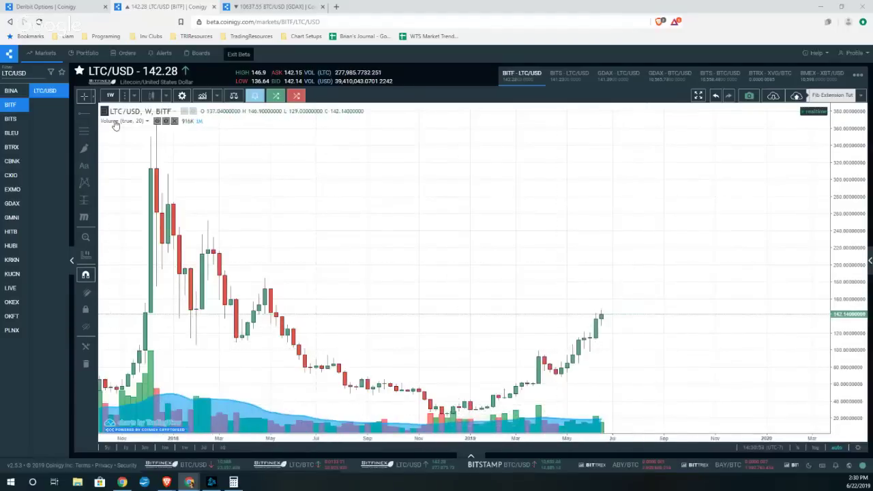
{"action": "left_click", "coordinate": [157, 121]}
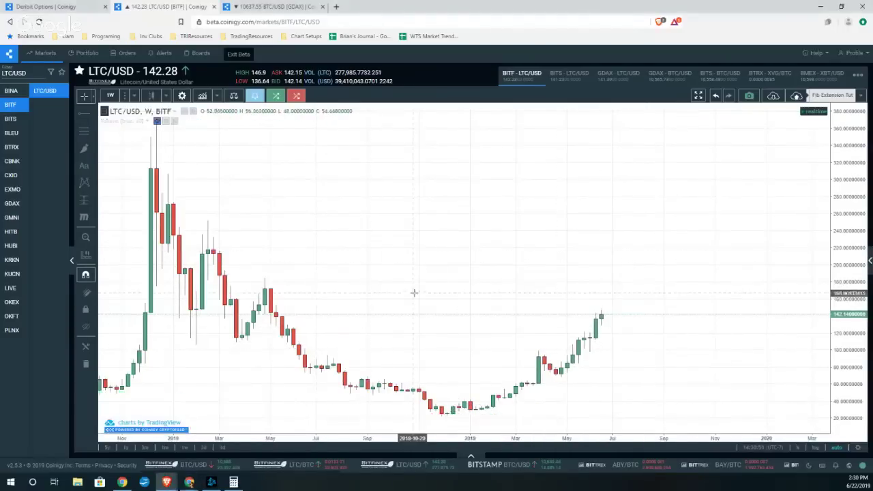
{"action": "left_click_drag", "start_coordinate": [411, 293], "coordinate": [501, 293]}
{"action": "scroll", "coordinate": [500, 292], "scroll_direction": "up", "scroll_amount": 3}
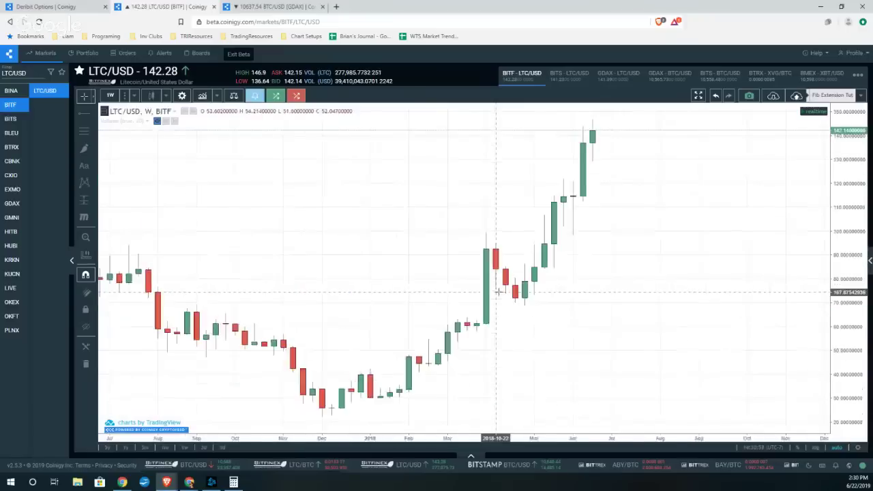
{"action": "scroll", "coordinate": [498, 292], "scroll_direction": "down", "scroll_amount": 4}
{"action": "scroll", "coordinate": [499, 289], "scroll_direction": "up", "scroll_amount": 4}
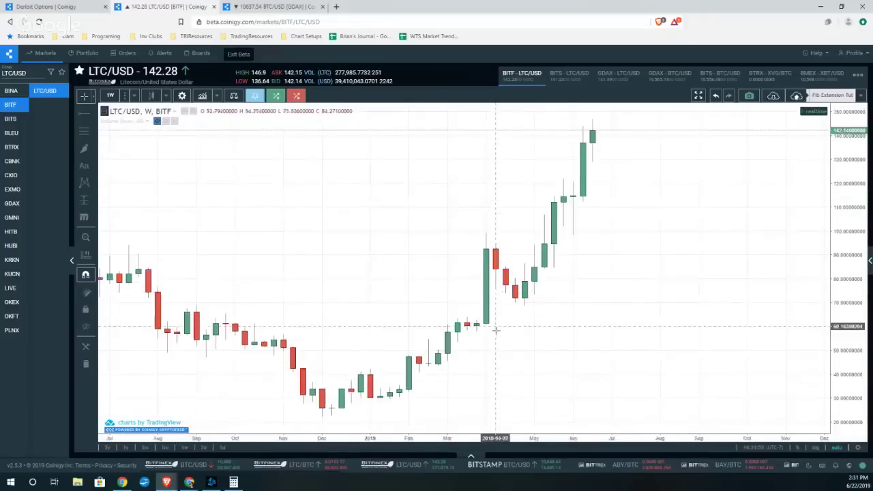
{"action": "left_click_drag", "start_coordinate": [512, 345], "coordinate": [618, 353]}
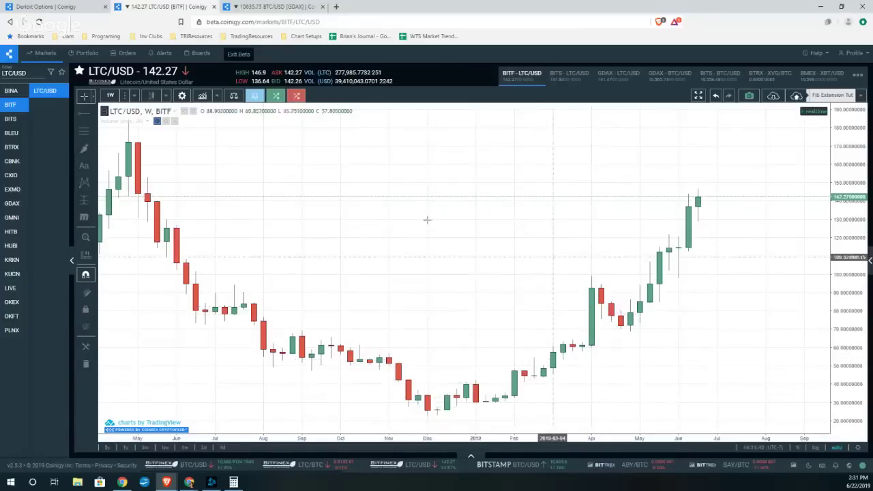
Display the price as a Line chart for comparison and return it to Candles.
{"action": "left_click", "coordinate": [153, 97]}
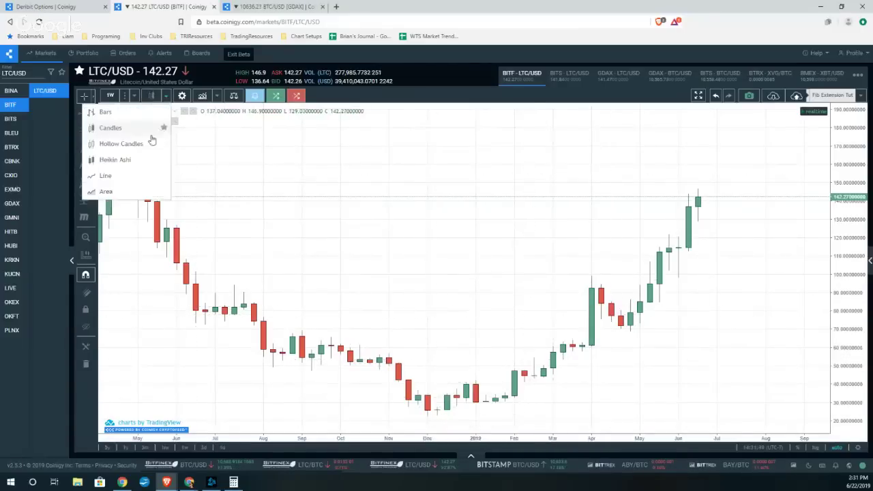
{"action": "left_click", "coordinate": [111, 176]}
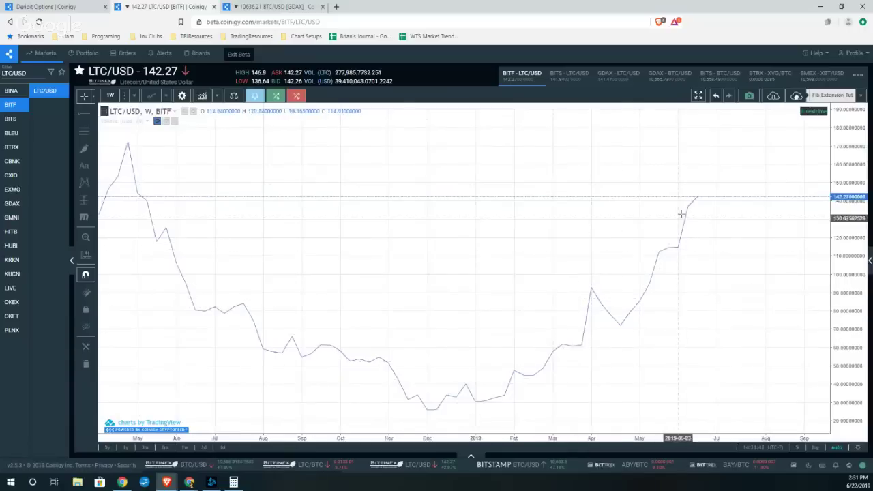
{"action": "left_click", "coordinate": [152, 96]}
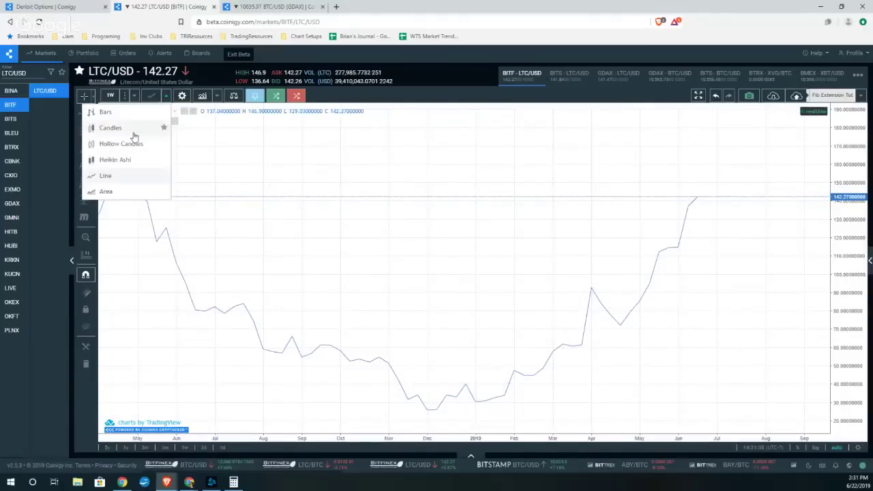
{"action": "left_click", "coordinate": [107, 131]}
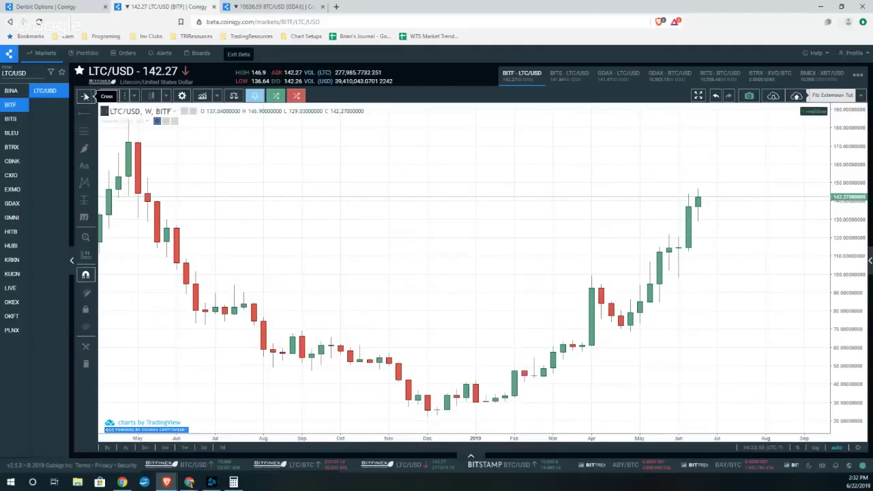
Draw a Fib Retracement from the December 2018 low at 22.54 to the early January 2019 high at about 42.23.
{"action": "left_click", "coordinate": [94, 133]}
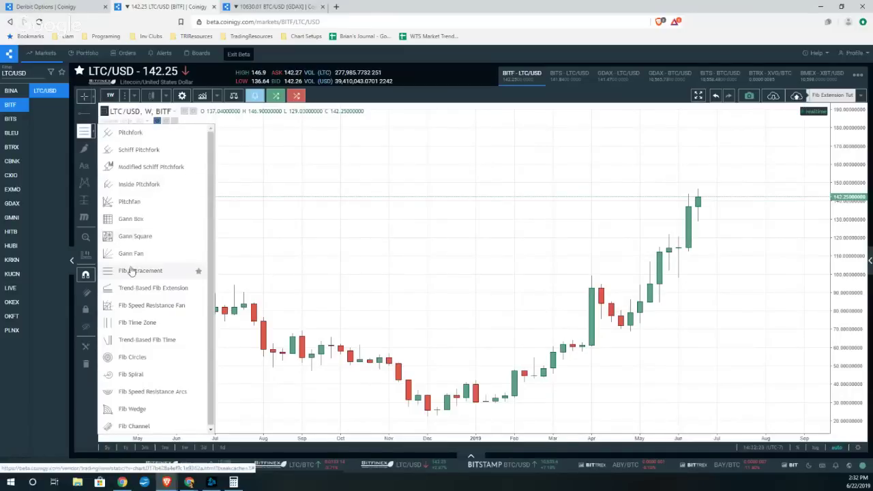
{"action": "left_click", "coordinate": [131, 271]}
{"action": "left_click", "coordinate": [427, 416]}
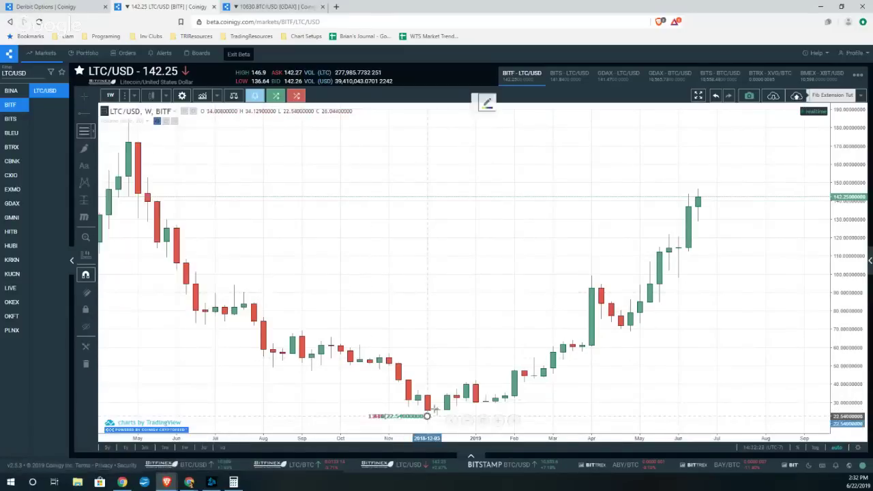
{"action": "left_click", "coordinate": [476, 378]}
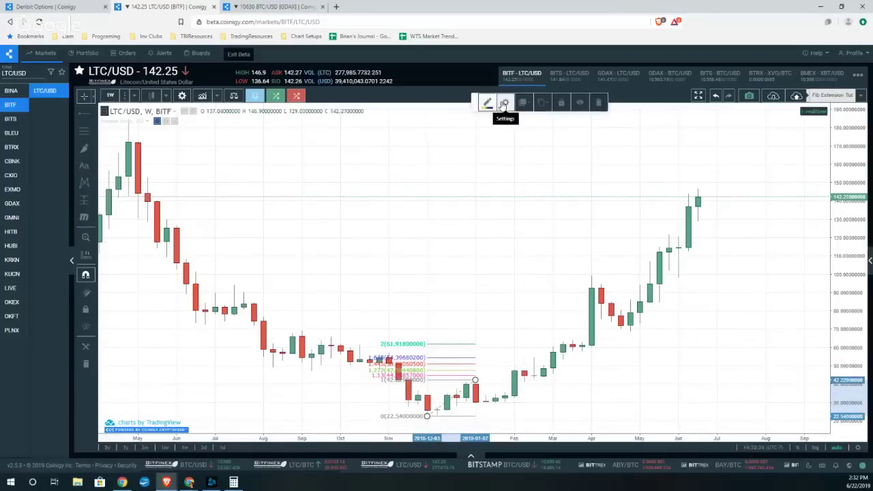
Restore the Fib retracement's style settings to their defaults and apply them.
{"action": "left_click", "coordinate": [505, 103]}
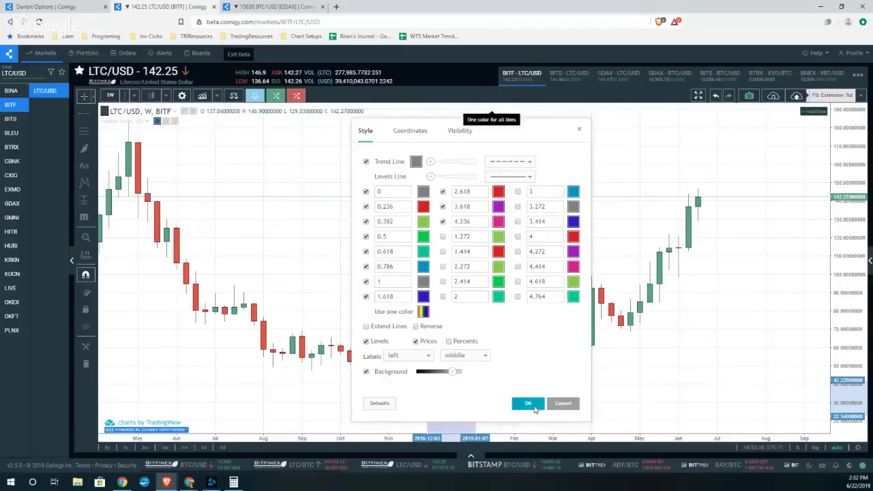
{"action": "left_click", "coordinate": [527, 403]}
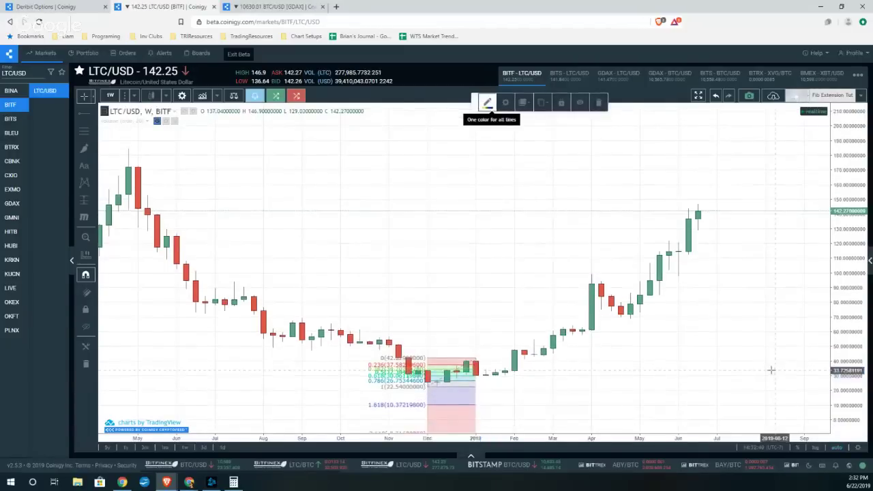
{"action": "left_click_drag", "start_coordinate": [770, 367], "coordinate": [736, 253]}
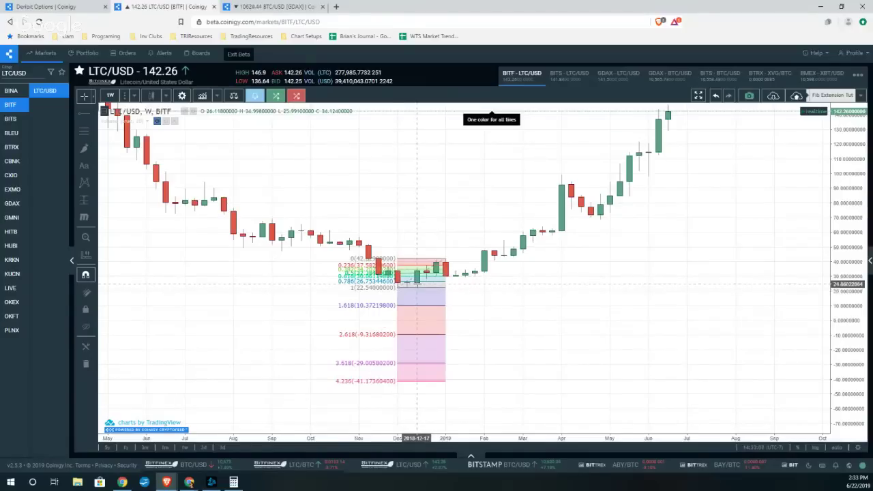
Turn off the Background fill in the Fib retracement's style settings, keeping the drawing in view beside the dialog.
{"action": "left_click", "coordinate": [432, 272]}
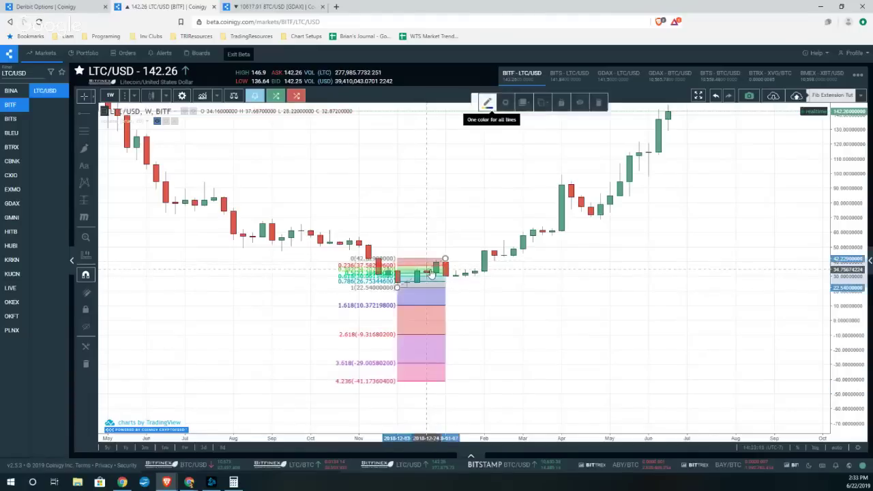
{"action": "left_click", "coordinate": [506, 103]}
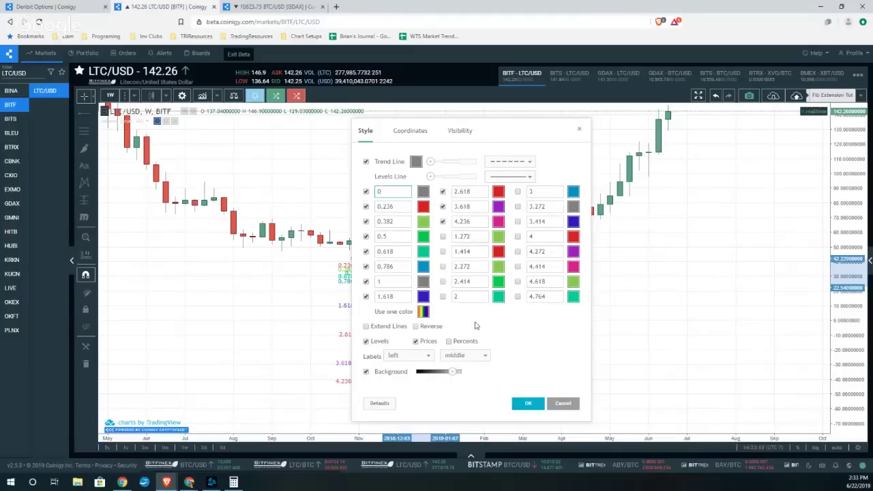
{"action": "left_click", "coordinate": [366, 371]}
{"action": "left_click_drag", "start_coordinate": [487, 130], "coordinate": [688, 115]}
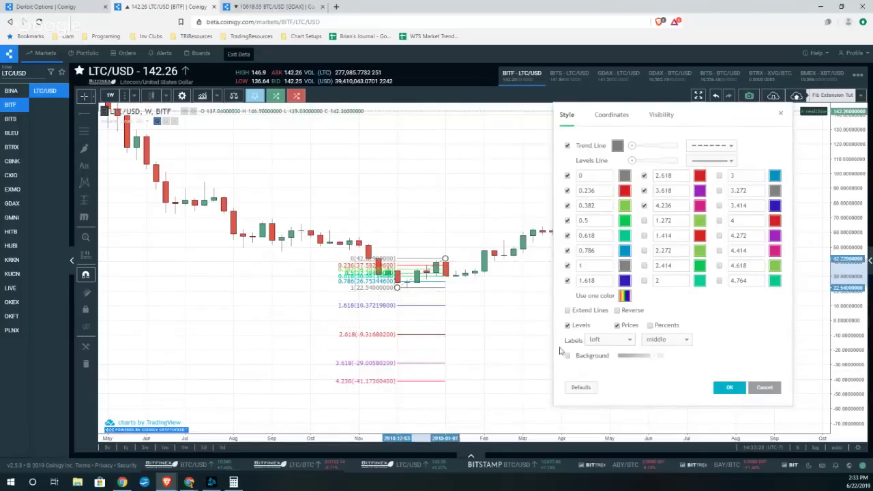
Disable the internal retracement levels 0.236, 0.382, 0.5, 0.618 and 0.786.
{"action": "left_click", "coordinate": [567, 191]}
{"action": "left_click", "coordinate": [567, 205]}
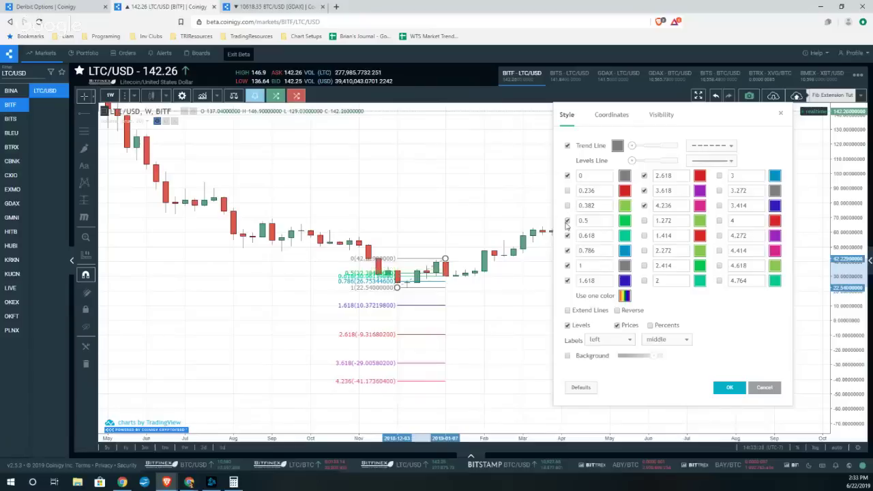
{"action": "left_click", "coordinate": [567, 221]}
{"action": "left_click", "coordinate": [567, 236]}
{"action": "left_click", "coordinate": [567, 251]}
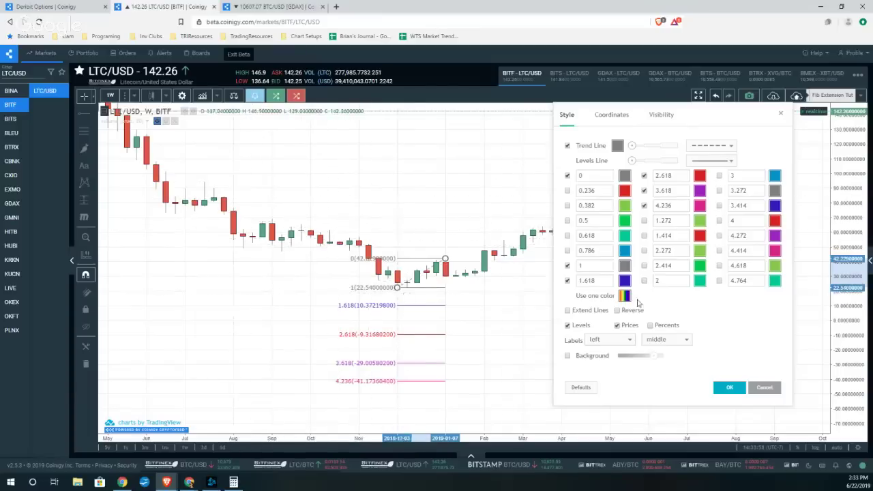
Enable the 2 extension level and disable the 2.618, 3.618 and 4.236 levels.
{"action": "left_click", "coordinate": [568, 281]}
{"action": "left_click", "coordinate": [644, 281]}
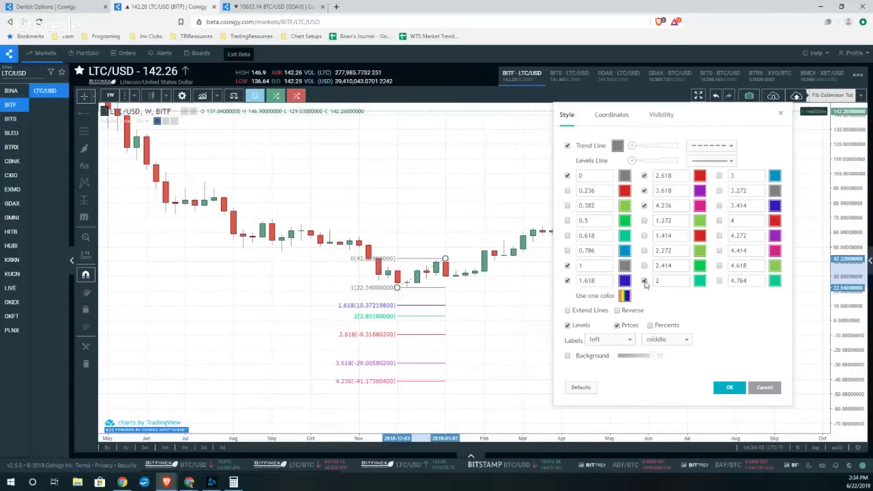
{"action": "left_click", "coordinate": [645, 176]}
{"action": "left_click", "coordinate": [645, 191]}
{"action": "left_click", "coordinate": [645, 205]}
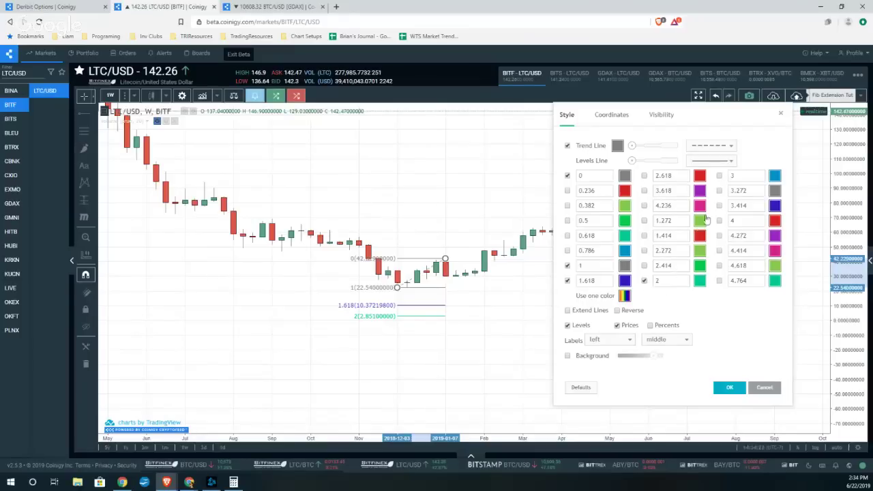
Show the 3 and 4 extension levels for demonstration and hide both again.
{"action": "left_click", "coordinate": [719, 175]}
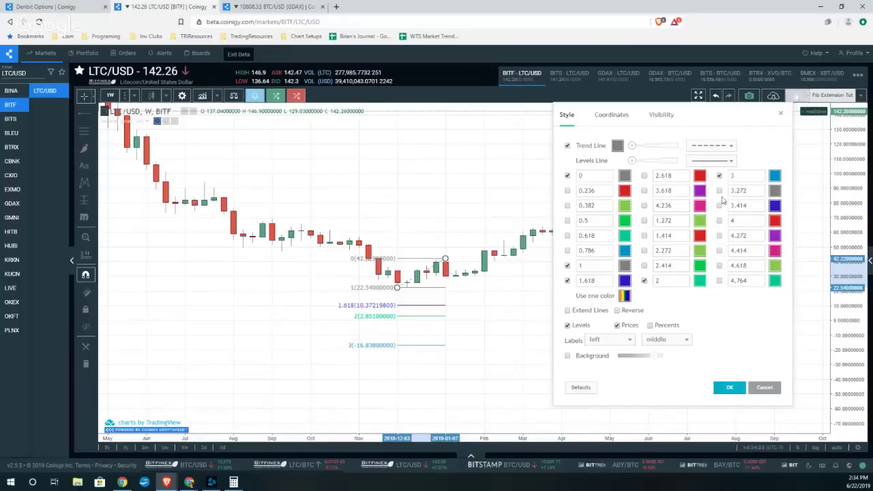
{"action": "left_click", "coordinate": [719, 221]}
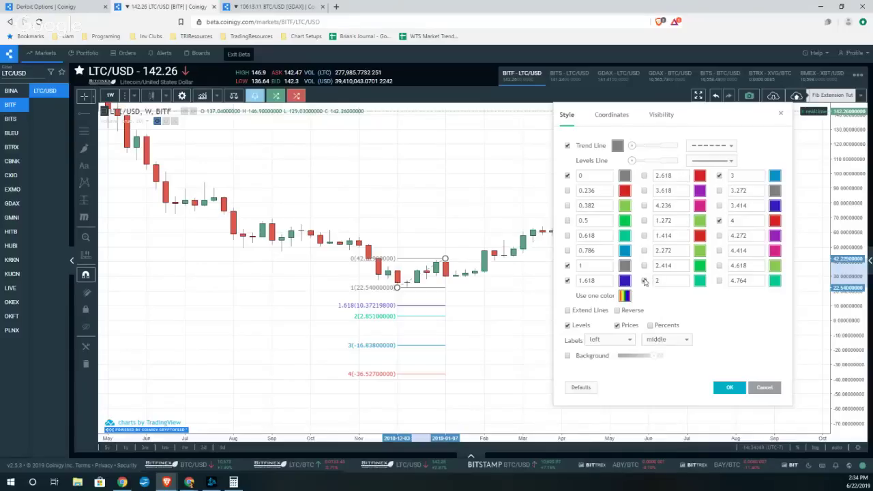
{"action": "left_click", "coordinate": [721, 176]}
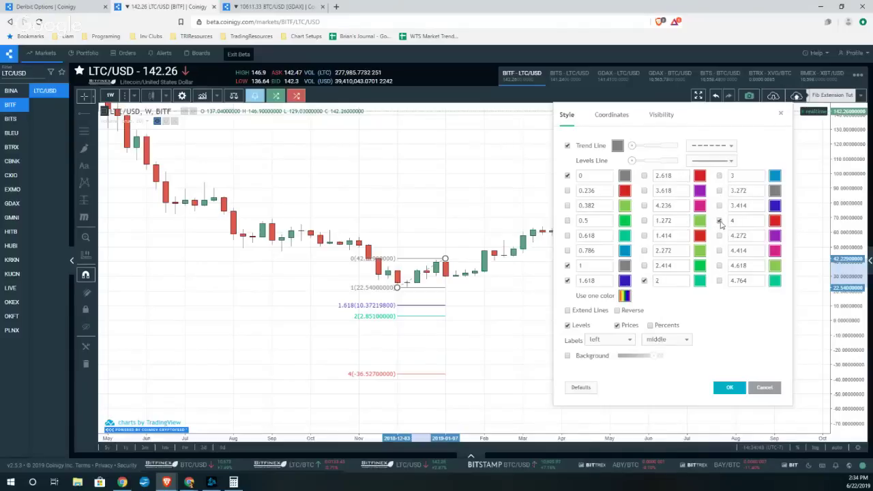
{"action": "left_click", "coordinate": [719, 220]}
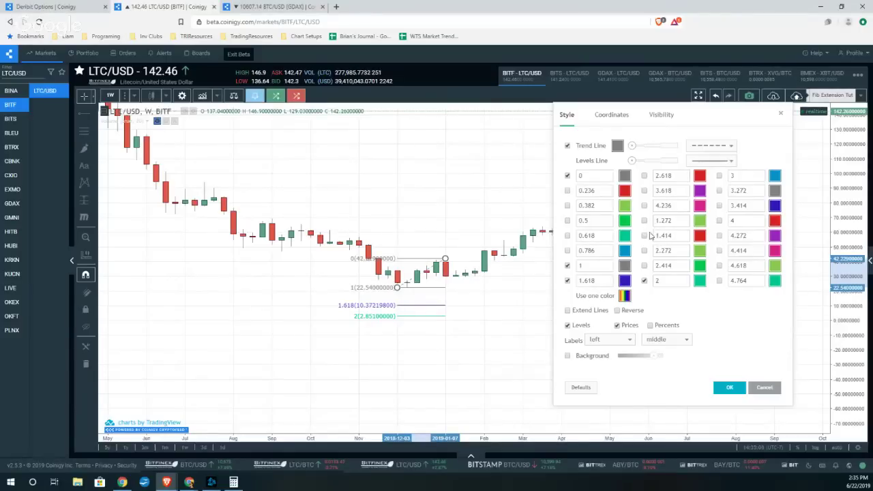
Change the 4.236 level to 1.13 and enable it together with the 1.272 level.
{"action": "left_click", "coordinate": [674, 205]}
{"action": "type", "text": "1.13"}
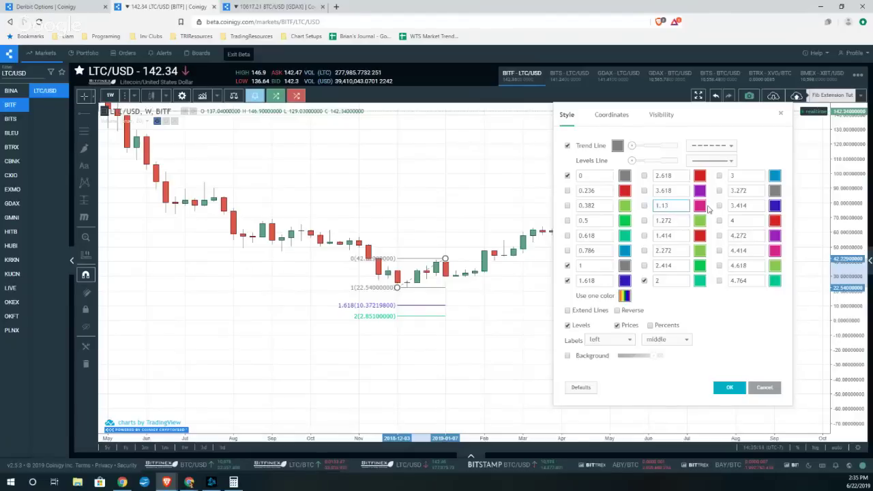
{"action": "left_click", "coordinate": [644, 206]}
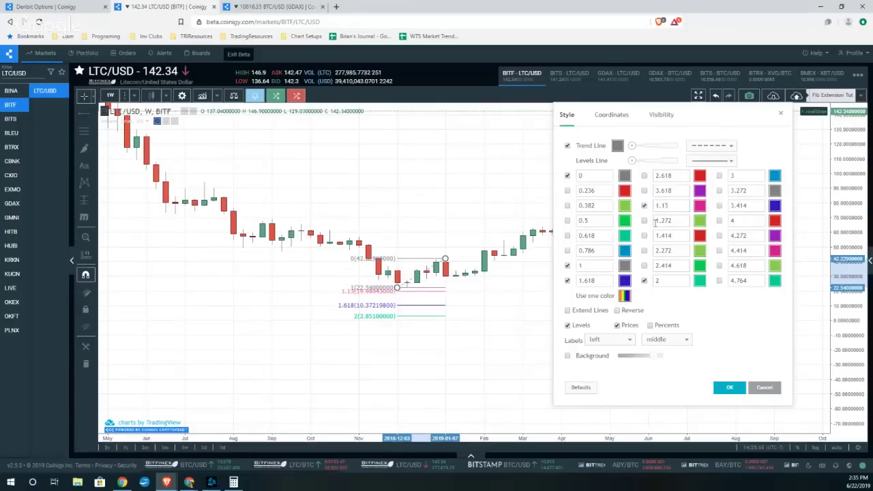
{"action": "left_click", "coordinate": [645, 220]}
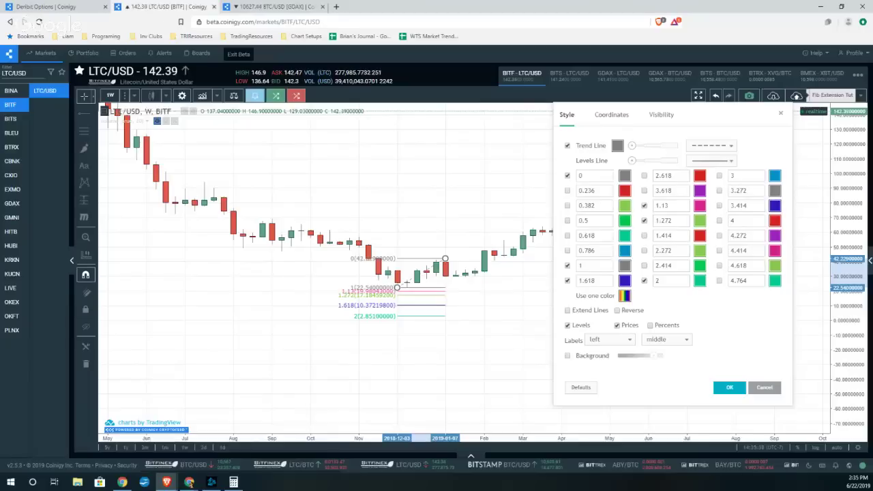
Switch to Calculator to check the average of the 1.272 and 1.618 levels, and return to the chart settings.
{"action": "key", "text": "alt+Tab"}
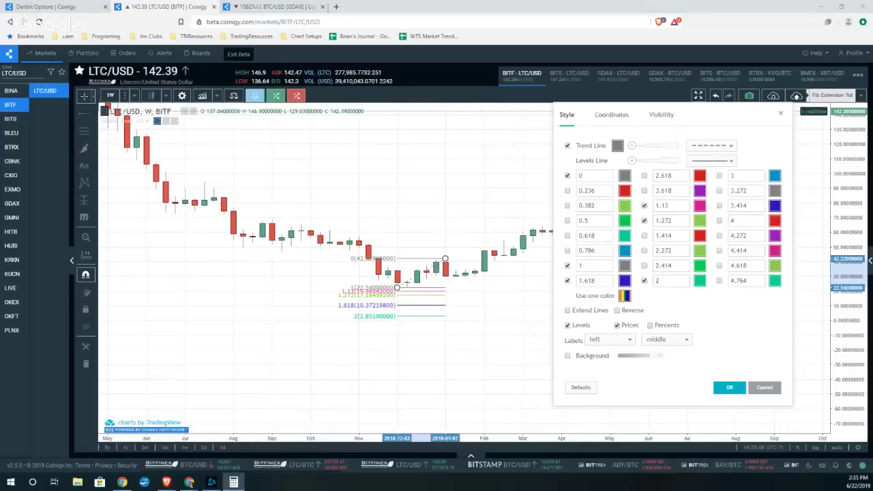
{"action": "left_click_drag", "start_coordinate": [465, 104], "coordinate": [379, 79]}
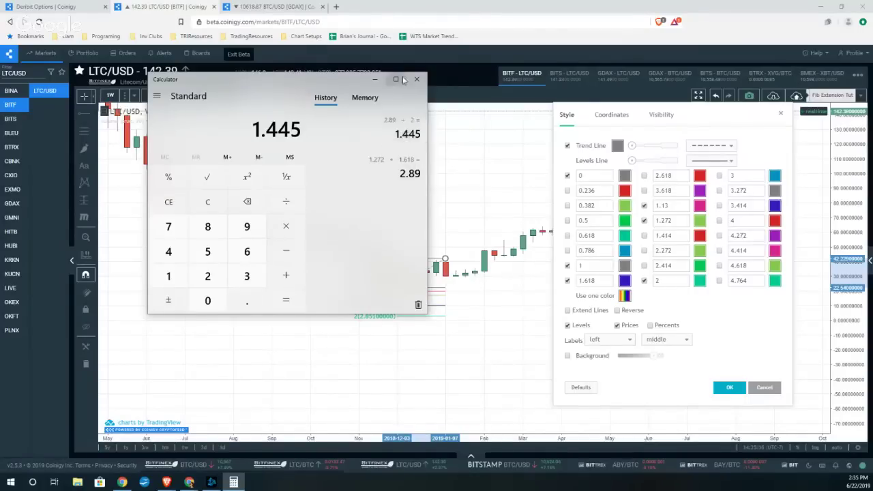
{"action": "left_click", "coordinate": [374, 79]}
Enable the 1.414 level, change its value to 1.445 and apply the Fib retracement settings.
{"action": "left_click", "coordinate": [644, 235]}
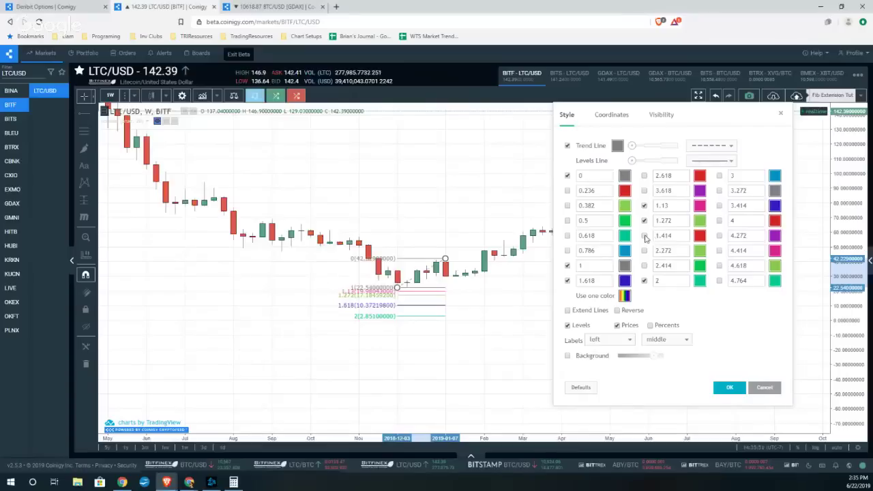
{"action": "left_click_drag", "start_coordinate": [664, 235], "coordinate": [691, 235]}
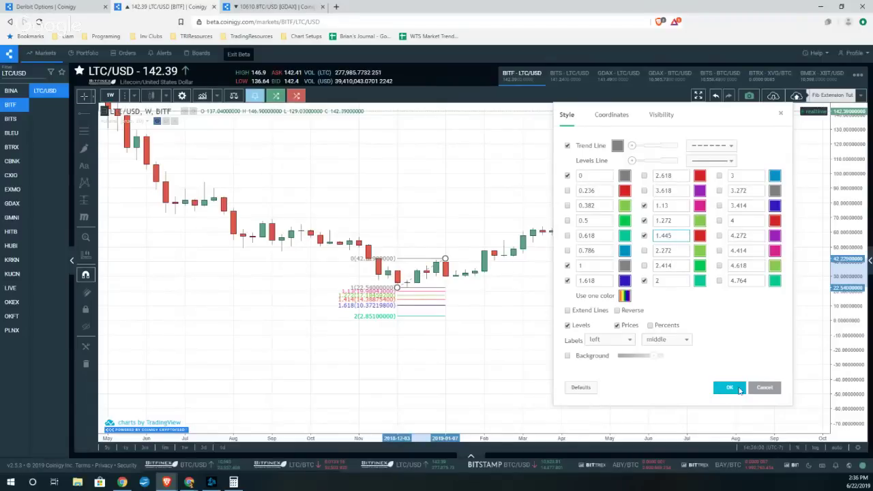
{"action": "left_click", "coordinate": [729, 388]}
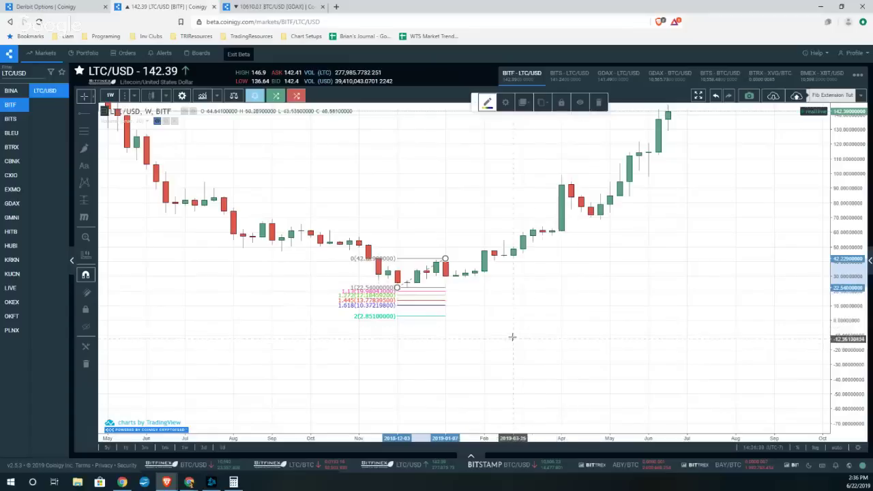
Add the text note "What question is this study attempting to answer" in the empty area below the February to May 2019 candles.
{"action": "left_click_drag", "start_coordinate": [567, 302], "coordinate": [575, 337]}
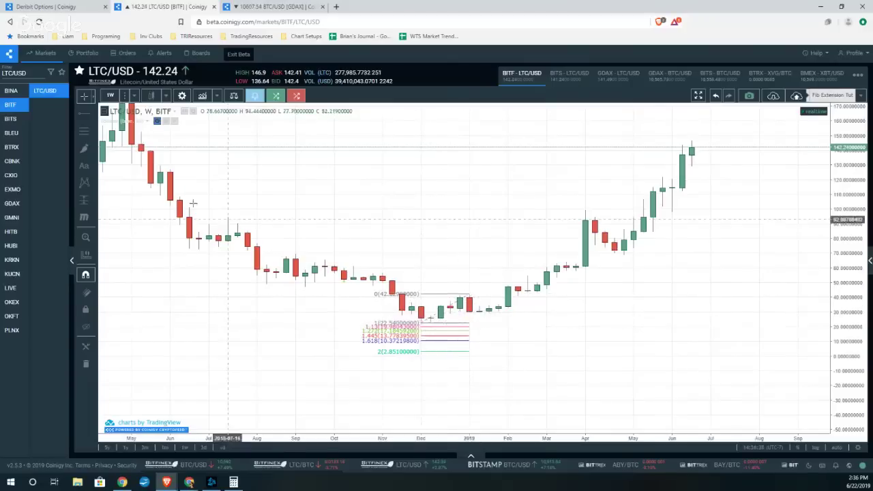
{"action": "left_click", "coordinate": [84, 166]}
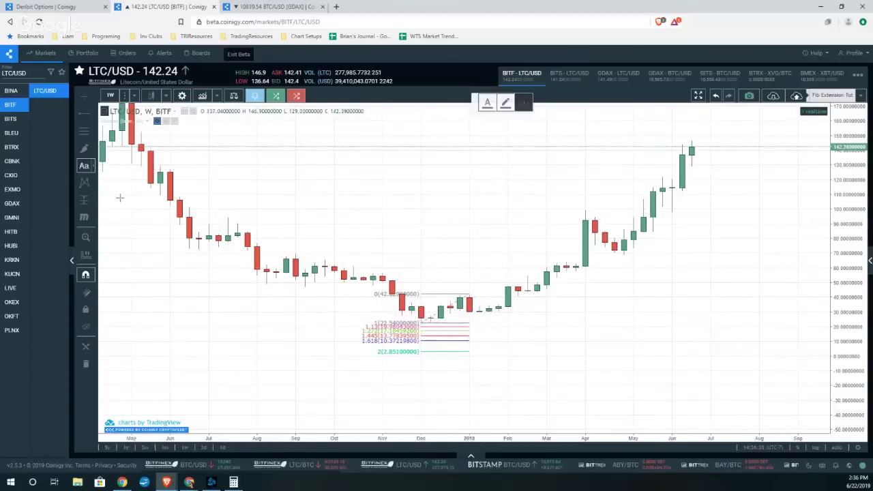
{"action": "left_click", "coordinate": [494, 335]}
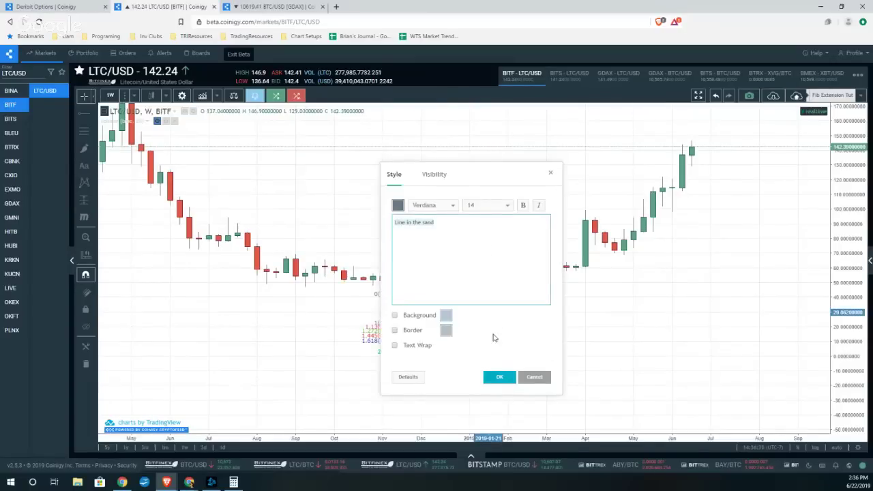
{"action": "type", "text": "Wise"}
{"action": "type", "text": " quetio"}
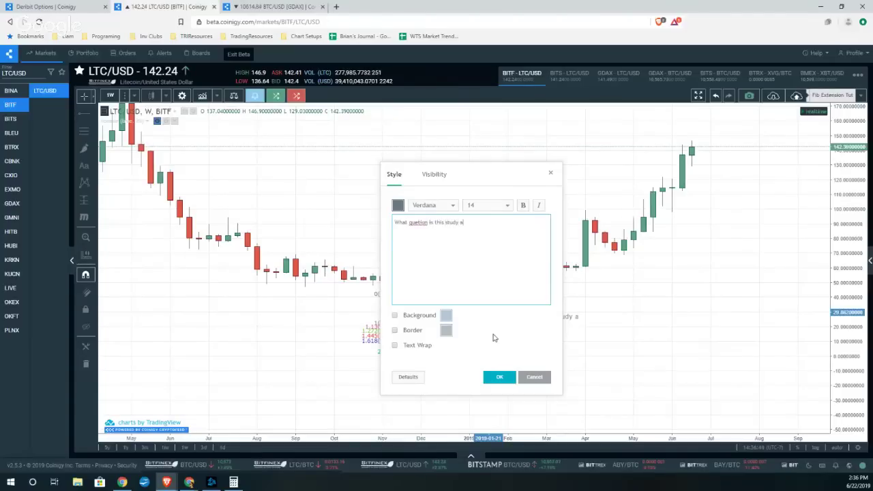
{"action": "type", "text": "ttempting to answer"}
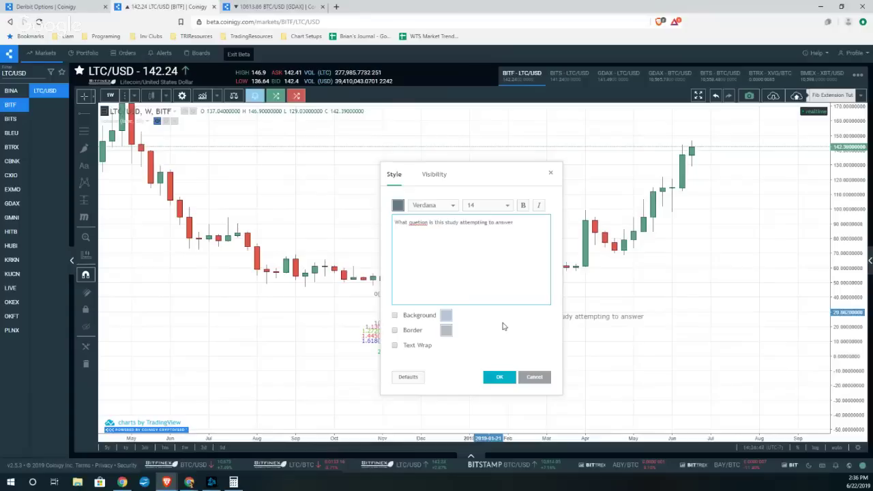
{"action": "right_click", "coordinate": [413, 225]}
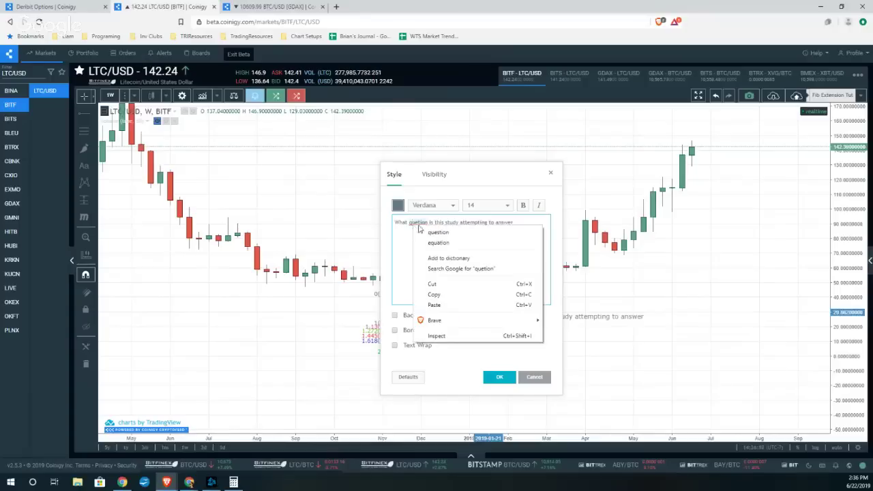
{"action": "left_click", "coordinate": [429, 229]}
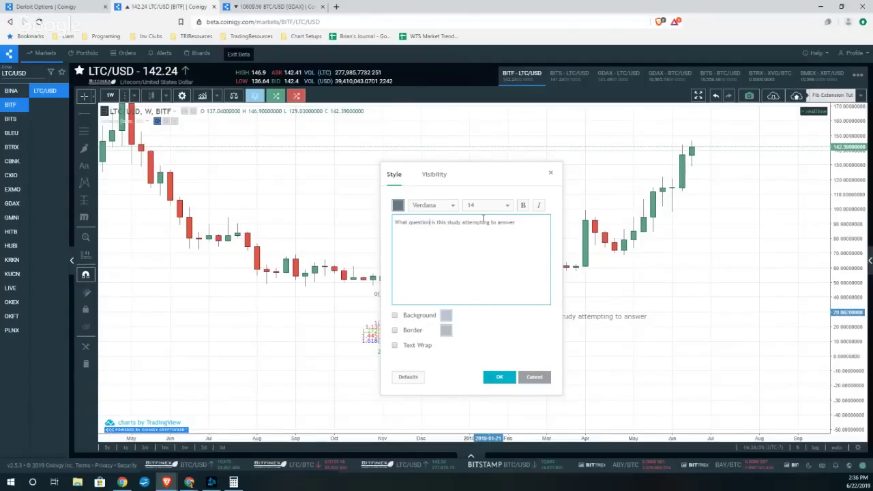
{"action": "left_click", "coordinate": [500, 378]}
{"action": "left_click_drag", "start_coordinate": [551, 321], "coordinate": [571, 346]}
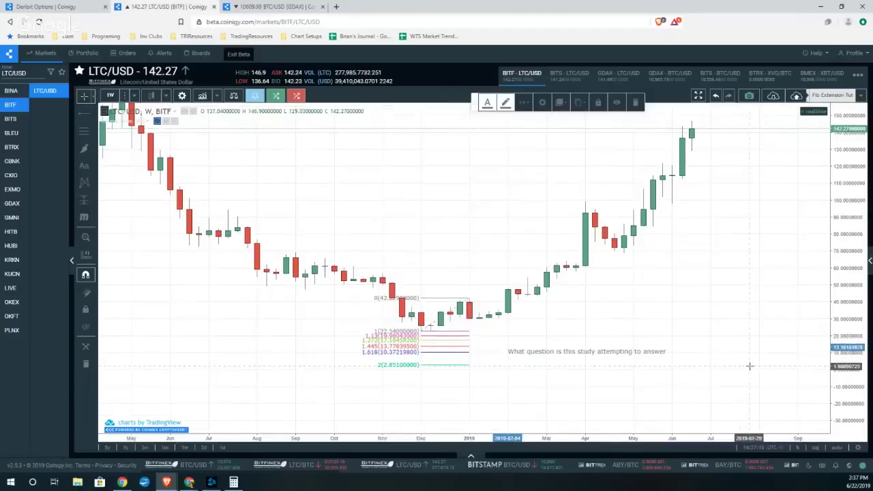
Brush a freehand curve along the price swings from November 2018 to February 2019 and undo it.
{"action": "left_click_drag", "start_coordinate": [748, 364], "coordinate": [729, 368]}
{"action": "left_click", "coordinate": [84, 148]}
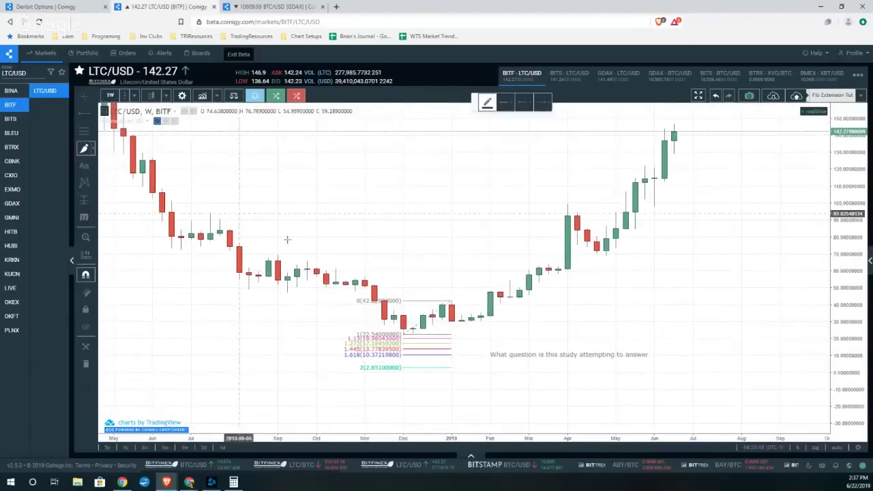
{"action": "mouse_move", "coordinate": [390, 305]}
{"action": "left_mouse_down"}
{"action": "mouse_move", "coordinate": [418, 326]}
{"action": "mouse_move", "coordinate": [440, 304]}
{"action": "mouse_move", "coordinate": [471, 320]}
{"action": "mouse_move", "coordinate": [491, 278]}
{"action": "left_mouse_up"}
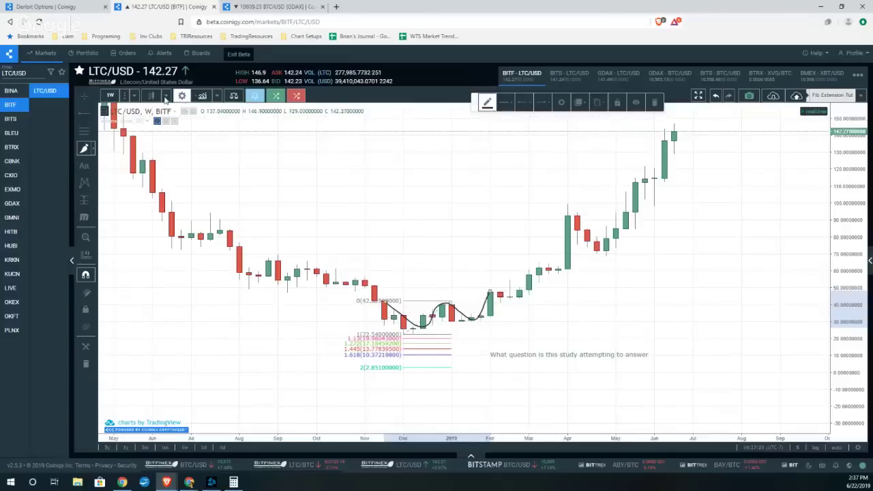
{"action": "left_click", "coordinate": [720, 96]}
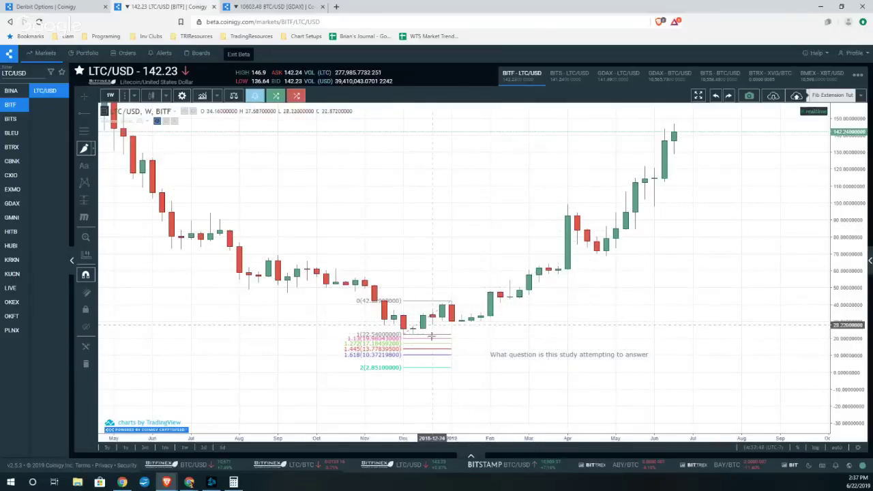
{"action": "left_click", "coordinate": [84, 97]}
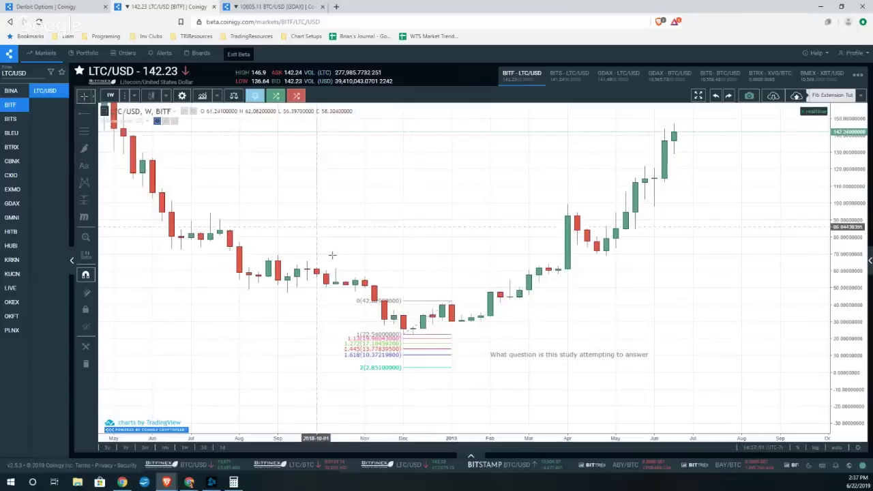
Reverse the Fib retracement and hide its trend line.
{"action": "double_click", "coordinate": [433, 339]}
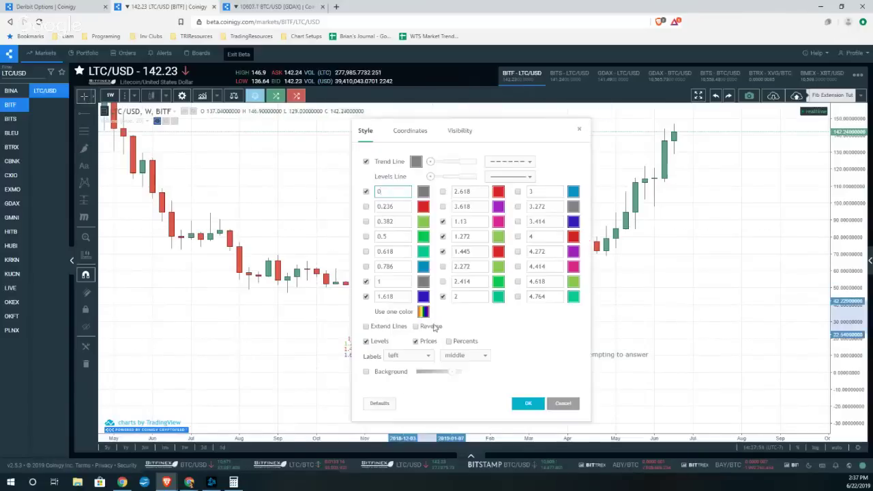
{"action": "left_click", "coordinate": [415, 326]}
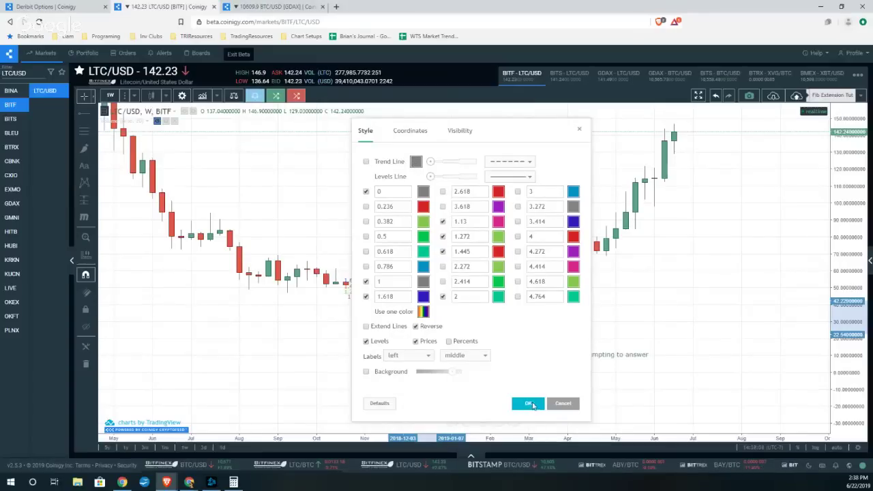
{"action": "left_click", "coordinate": [528, 404]}
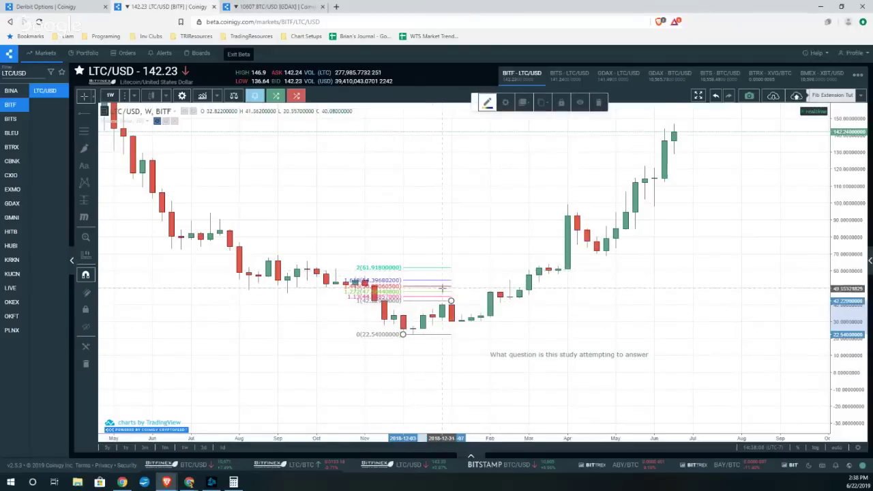
{"action": "left_click", "coordinate": [758, 364]}
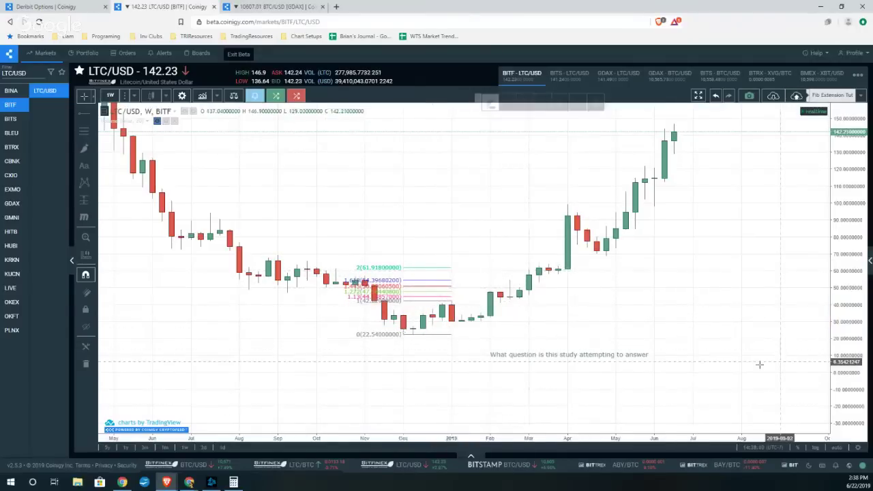
Center the Fib retracement's level labels horizontally and place them above their lines.
{"action": "left_click_drag", "start_coordinate": [757, 364], "coordinate": [743, 363]}
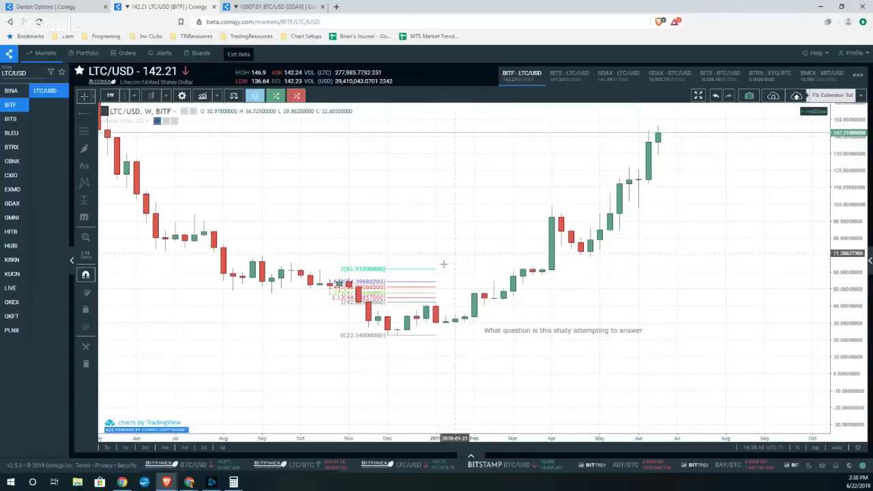
{"action": "left_click_drag", "start_coordinate": [844, 376], "coordinate": [842, 246]}
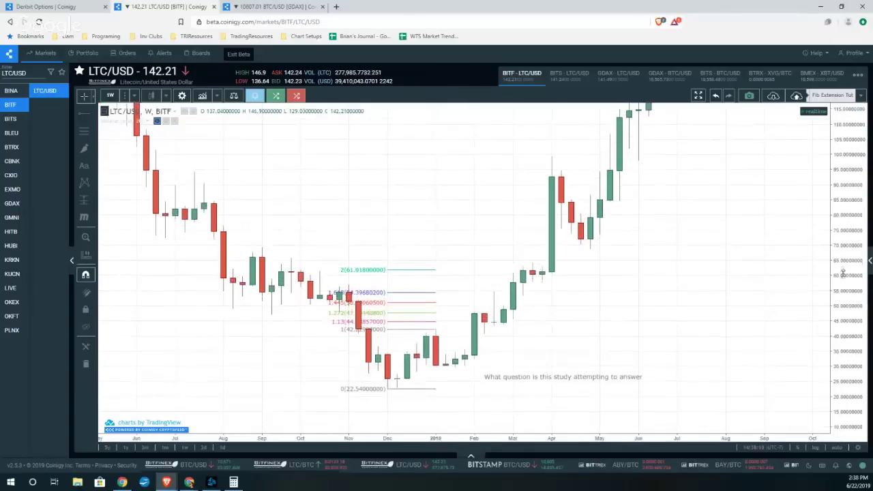
{"action": "left_click_drag", "start_coordinate": [701, 341], "coordinate": [704, 303]}
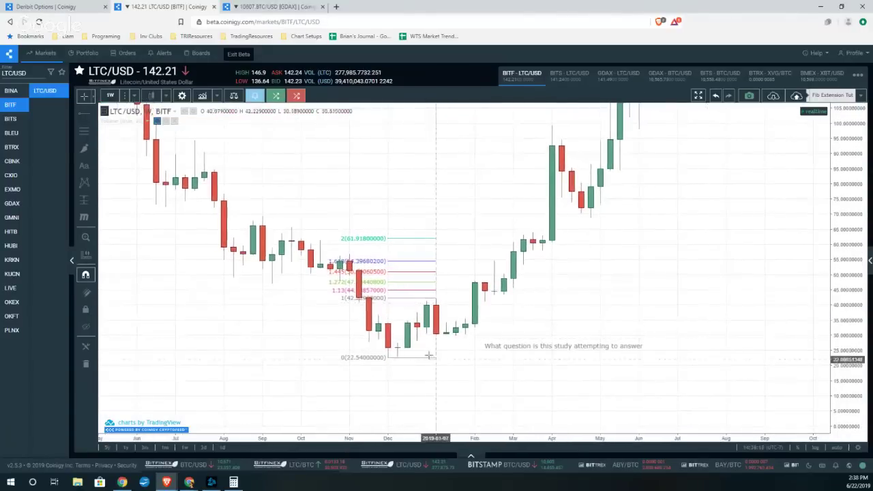
{"action": "mouse_move", "coordinate": [441, 304]}
{"action": "left_mouse_down"}
{"action": "mouse_move", "coordinate": [445, 296]}
{"action": "mouse_move", "coordinate": [436, 298]}
{"action": "left_mouse_up"}
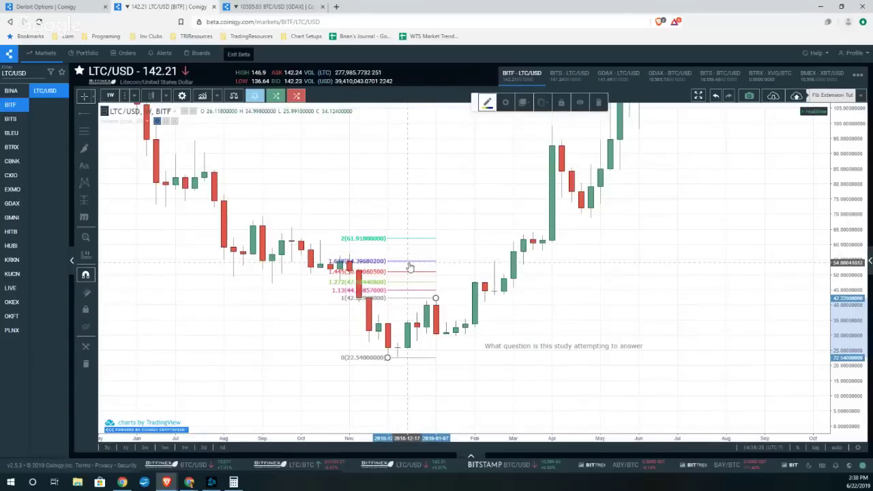
{"action": "left_click", "coordinate": [506, 103]}
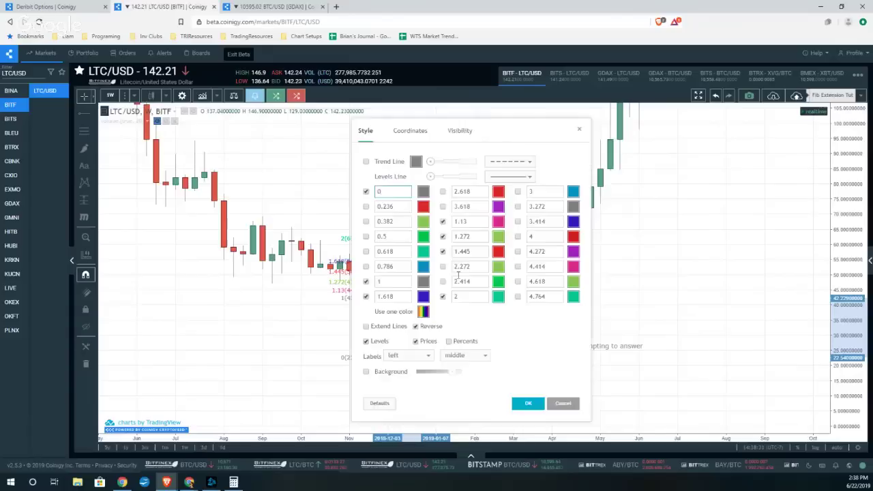
{"action": "left_click", "coordinate": [413, 355]}
{"action": "left_click", "coordinate": [414, 383]}
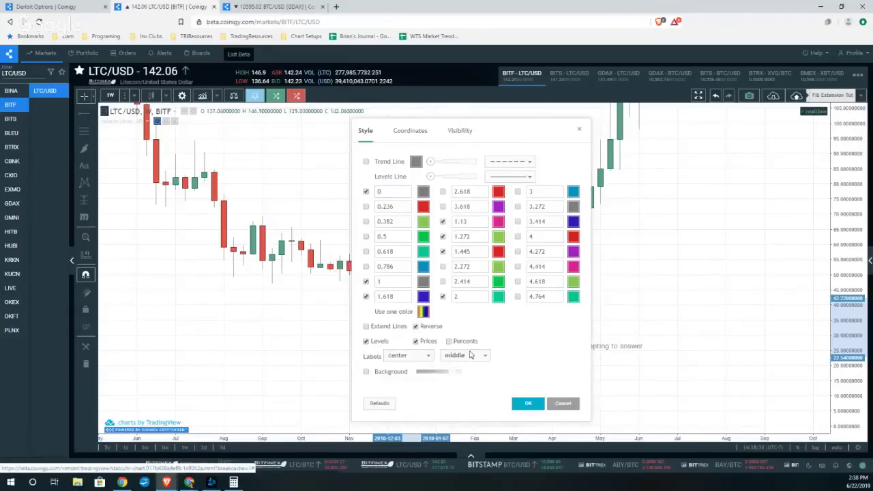
{"action": "left_click", "coordinate": [471, 355]}
{"action": "left_click", "coordinate": [469, 368]}
{"action": "left_click", "coordinate": [529, 404]}
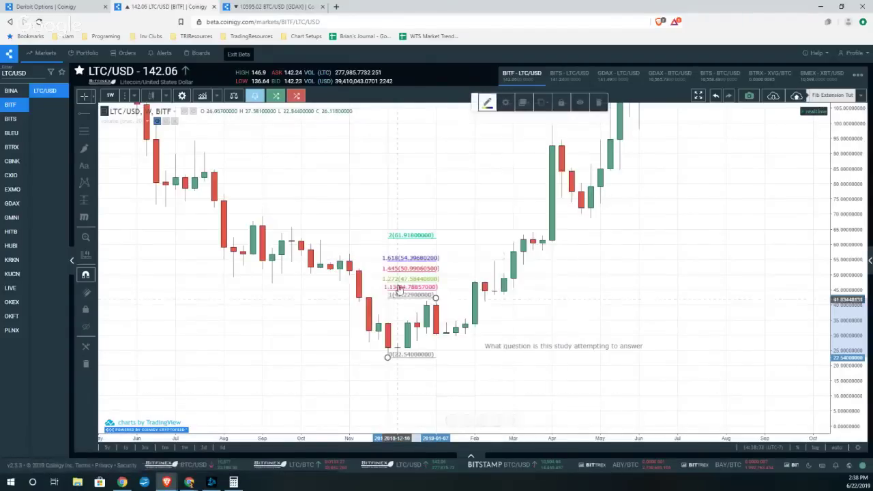
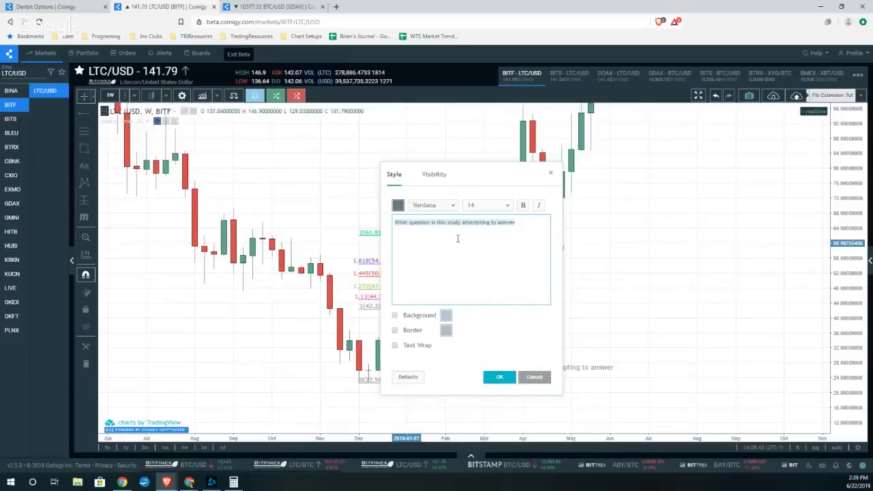
Label the cyan rectangle between the 1.618 and 2 levels with the text "parking garage".
{"action": "type", "text": "king garage"}
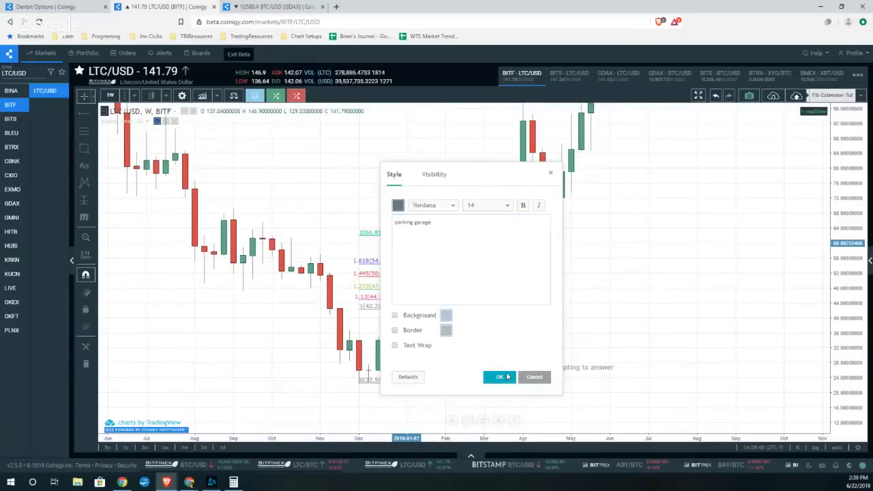
{"action": "left_click", "coordinate": [500, 377]}
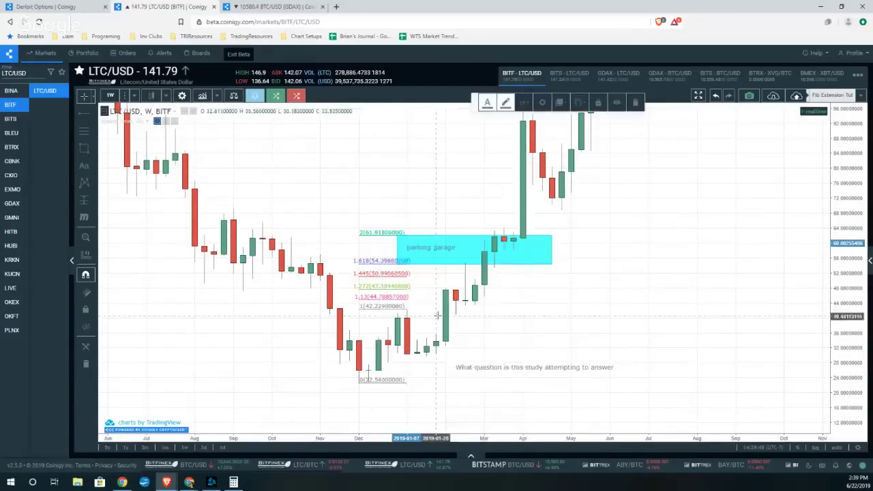
{"action": "left_click", "coordinate": [469, 247]}
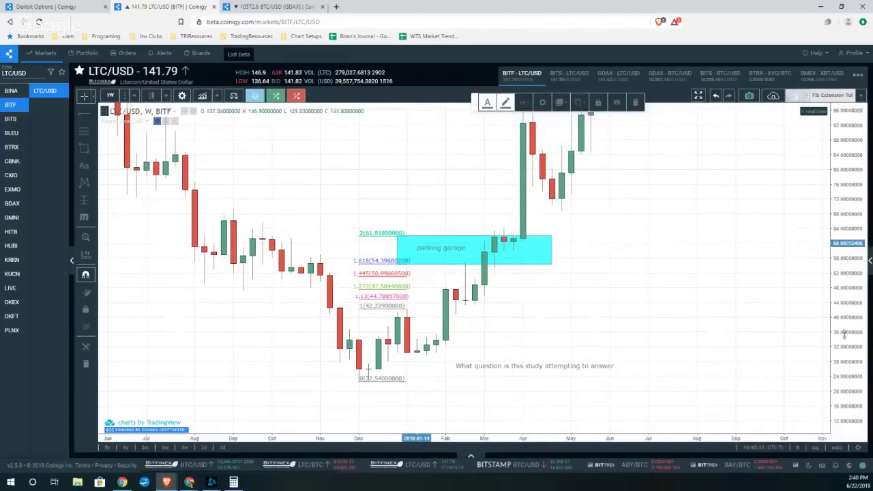
Move the Fib retracement's upper anchor to the high of the 2019-03-18 candle at 64.20.
{"action": "left_click_drag", "start_coordinate": [701, 257], "coordinate": [718, 277]}
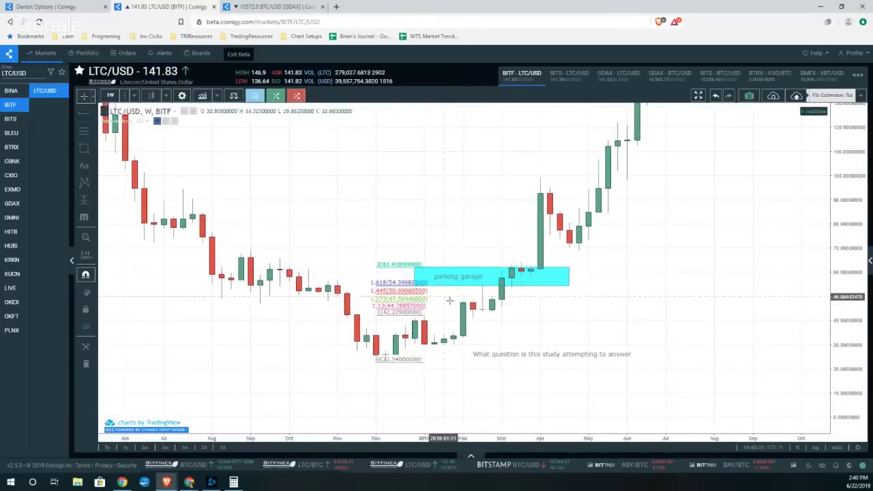
{"action": "left_click", "coordinate": [412, 271]}
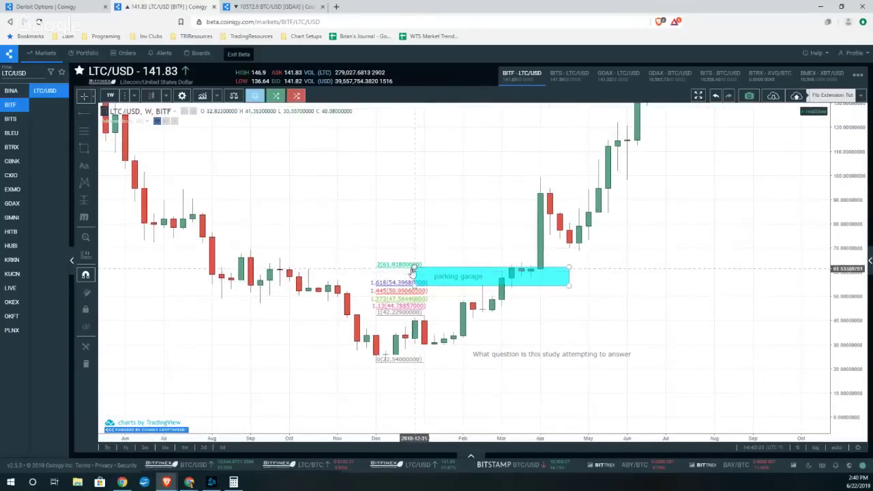
{"action": "left_click", "coordinate": [409, 266]}
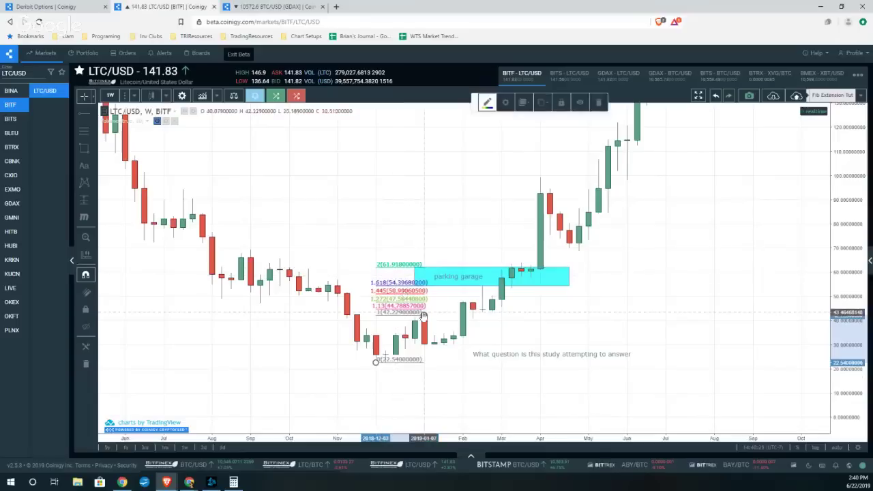
{"action": "left_click_drag", "start_coordinate": [442, 300], "coordinate": [520, 262]}
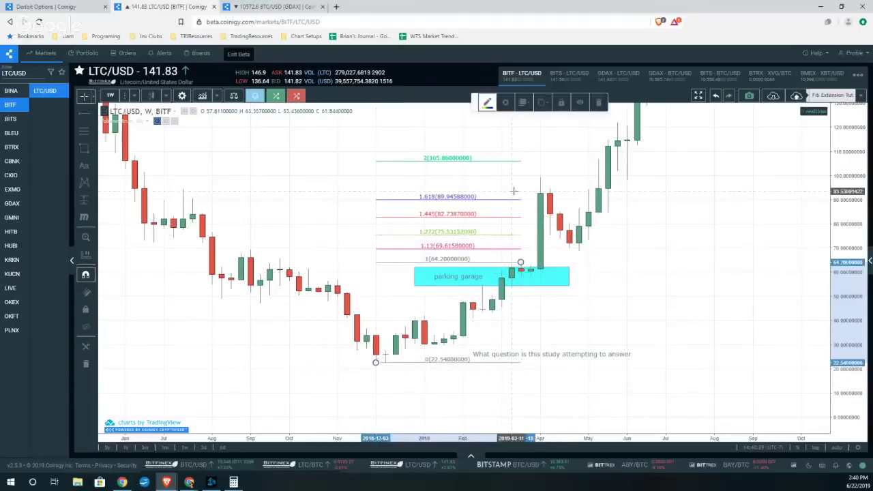
Move the cyan rectangle and its "parking garage" label between the new 1.618 and 2 levels, extending the rectangle to 2019-06-24.
{"action": "left_click", "coordinate": [536, 274]}
{"action": "left_click_drag", "start_coordinate": [558, 267], "coordinate": [655, 199]}
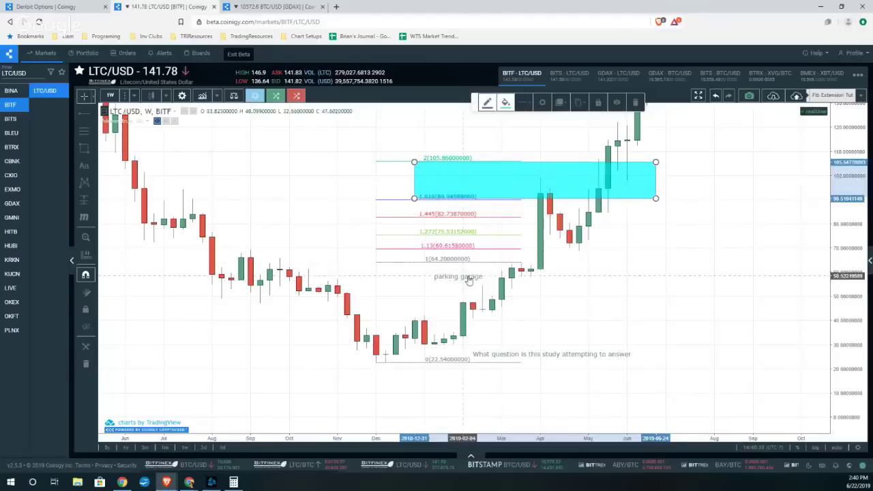
{"action": "mouse_move", "coordinate": [460, 276]}
{"action": "left_mouse_down"}
{"action": "mouse_move", "coordinate": [525, 195]}
{"action": "mouse_move", "coordinate": [514, 181]}
{"action": "mouse_move", "coordinate": [457, 179]}
{"action": "left_mouse_up"}
Move the Fib retracement's upper anchor to the high of the 2019-04-01 candle at about 99.4.
{"action": "left_click_drag", "start_coordinate": [672, 259], "coordinate": [647, 273]}
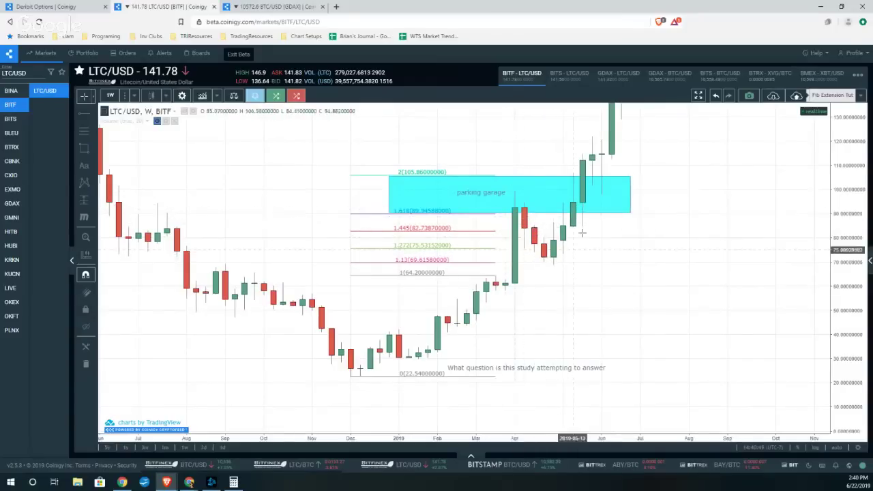
{"action": "left_click", "coordinate": [495, 277]}
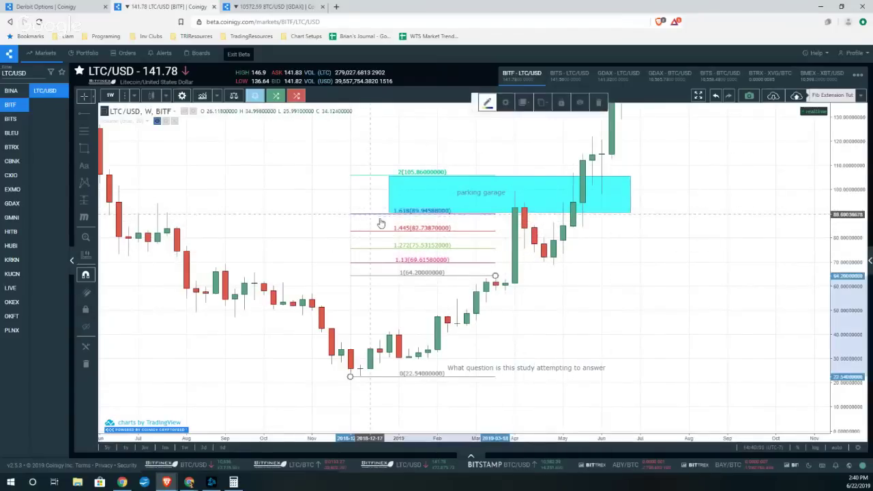
{"action": "left_click_drag", "start_coordinate": [494, 277], "coordinate": [514, 191]}
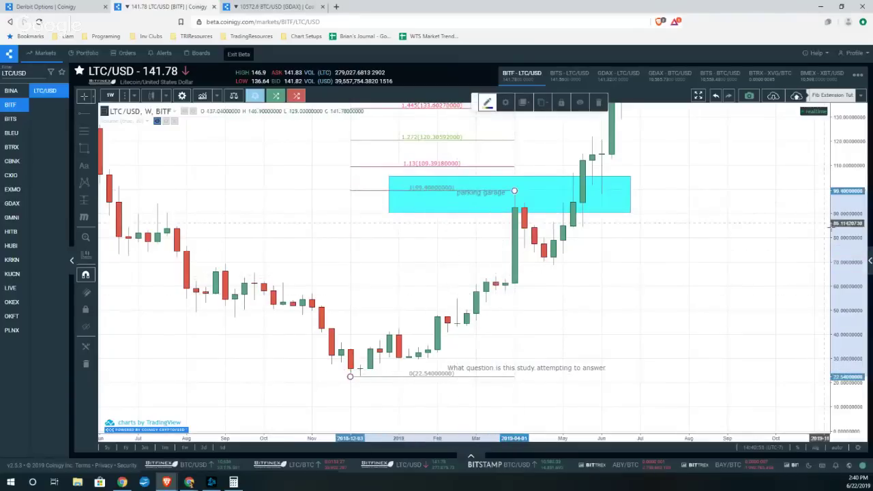
Move the cyan rectangle and its "parking garage" label between the 146.9 and 176.26 Fib levels, spanning the rectangle from 2019-01-07 to 2019-08-19.
{"action": "left_click_drag", "start_coordinate": [845, 244], "coordinate": [772, 312]}
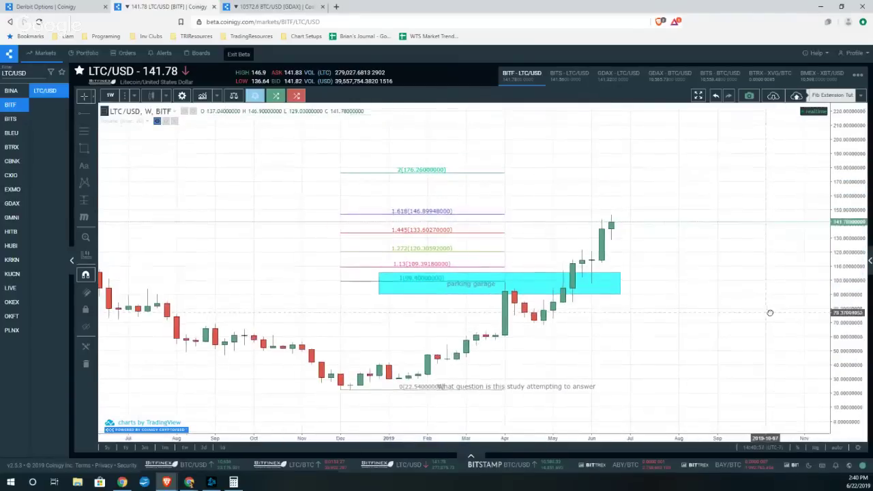
{"action": "left_click_drag", "start_coordinate": [526, 278], "coordinate": [534, 175]}
{"action": "left_click_drag", "start_coordinate": [629, 195], "coordinate": [697, 215]}
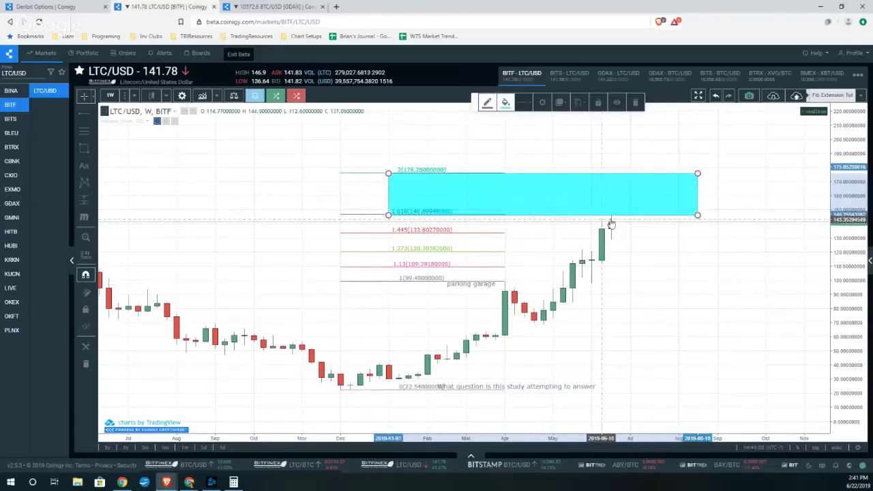
{"action": "left_click_drag", "start_coordinate": [486, 289], "coordinate": [534, 192]}
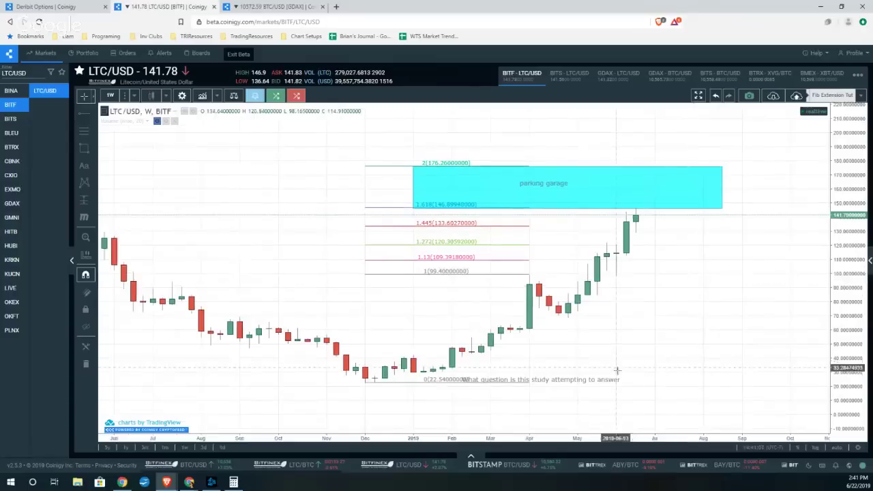
Move the "What question is this study attempting to answer" text right of the 0 level line and shift the "parking garage" label to 2019-04-22.
{"action": "left_click_drag", "start_coordinate": [620, 378], "coordinate": [687, 360]}
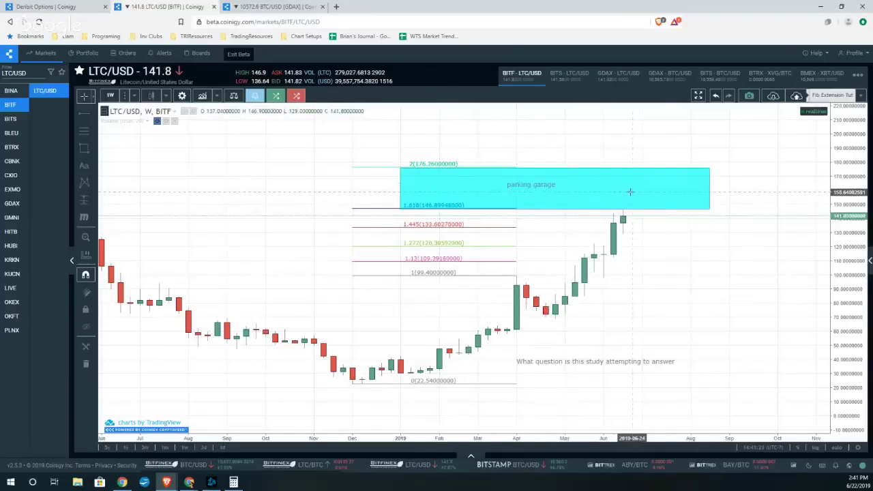
{"action": "left_click", "coordinate": [524, 191]}
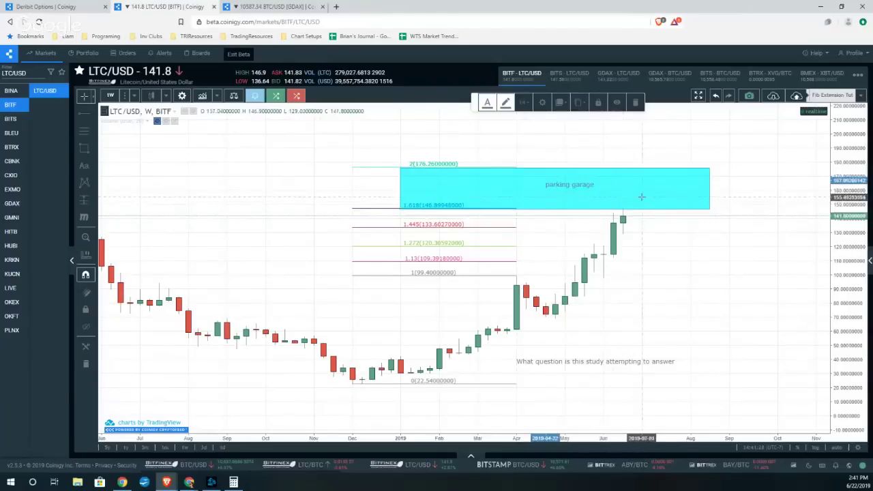
{"action": "left_click_drag", "start_coordinate": [708, 269], "coordinate": [750, 281]}
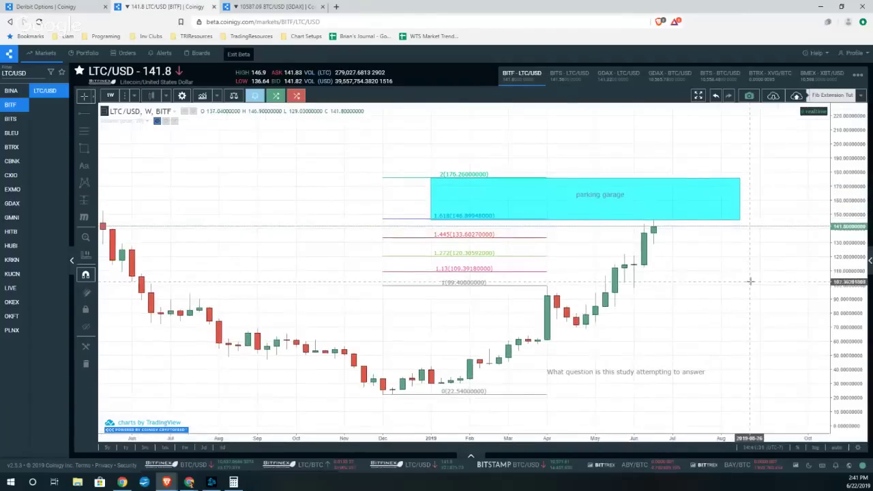